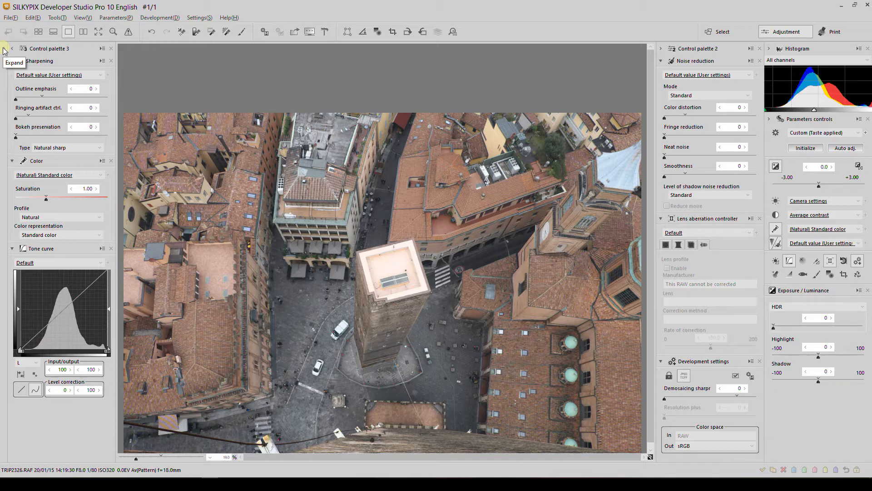
- View the photo's file and EXIF information, and hide it again
{"action": "left_click", "coordinate": [4, 50]}
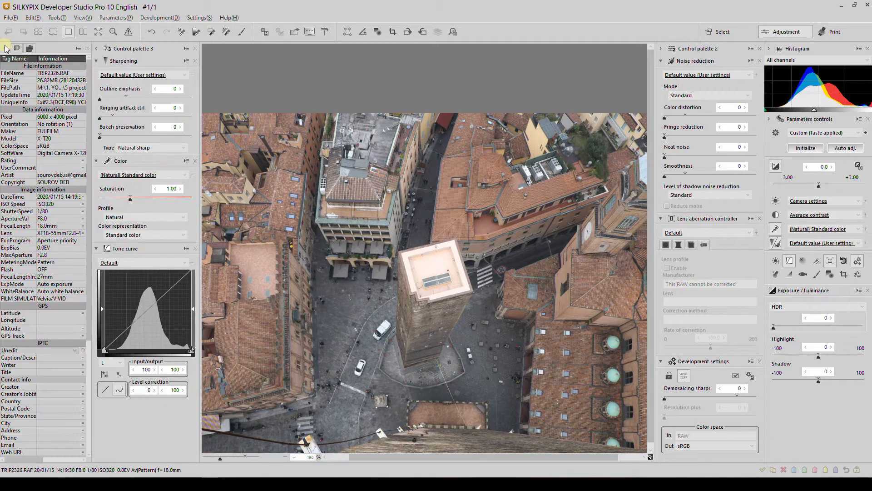
{"action": "left_click", "coordinate": [6, 49]}
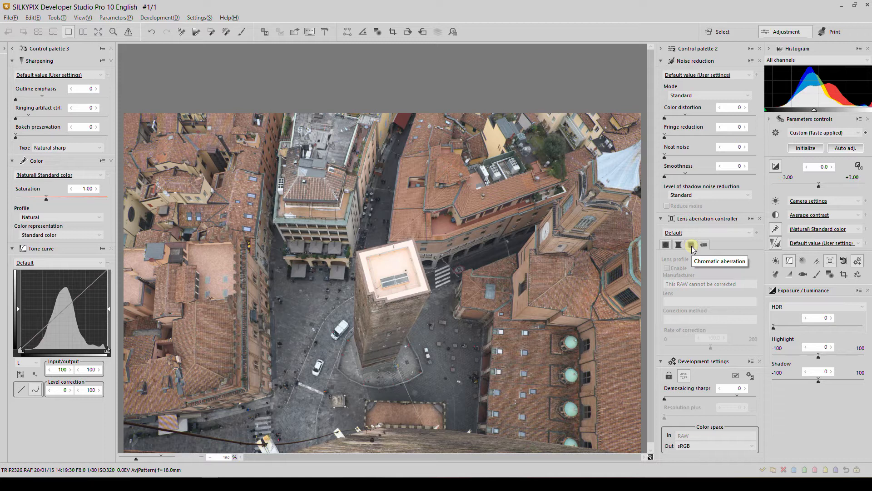
- Set the white balance color temperature to 5050 K
{"action": "left_click", "coordinate": [776, 202]}
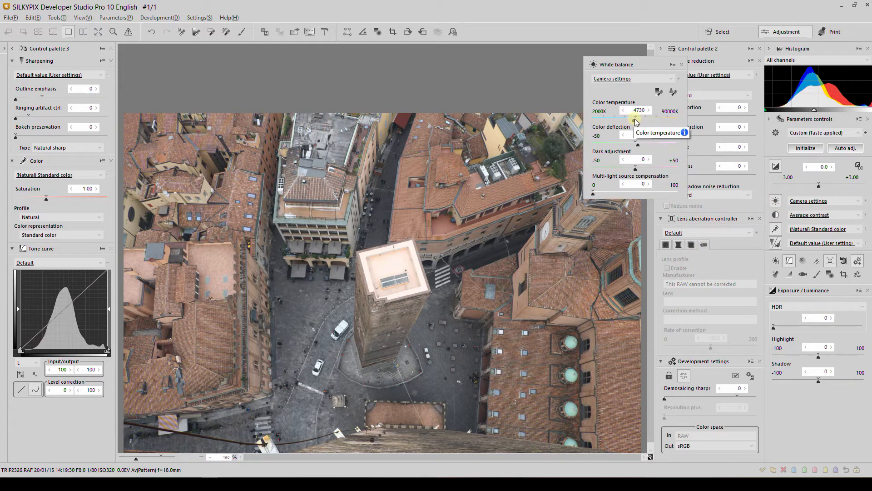
{"action": "left_click_drag", "start_coordinate": [635, 120], "coordinate": [637, 121]}
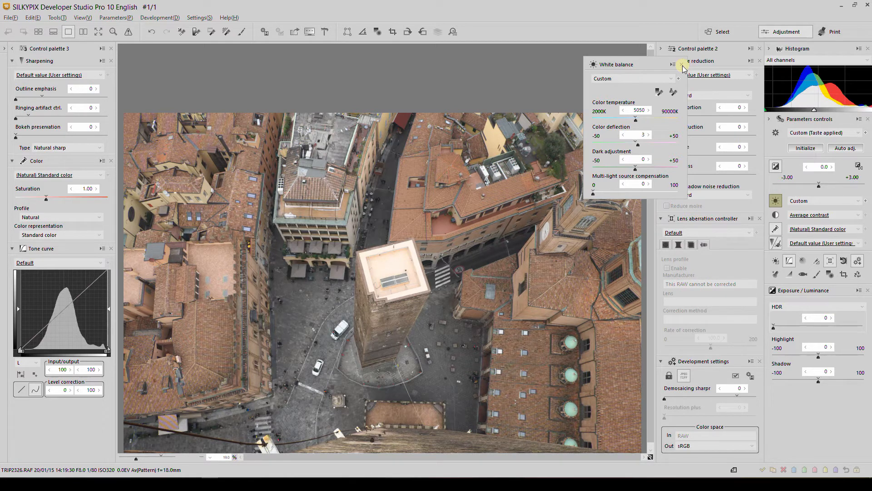
{"action": "left_click", "coordinate": [683, 65]}
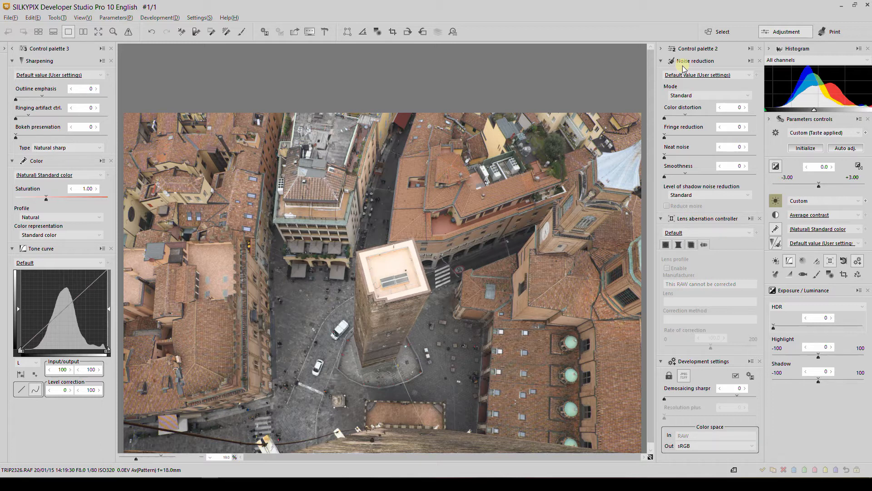
- Set the color profile to FILM SIMULATION with the Velvia/VIVID color representation
{"action": "left_click", "coordinate": [32, 217]}
{"action": "left_click", "coordinate": [42, 255]}
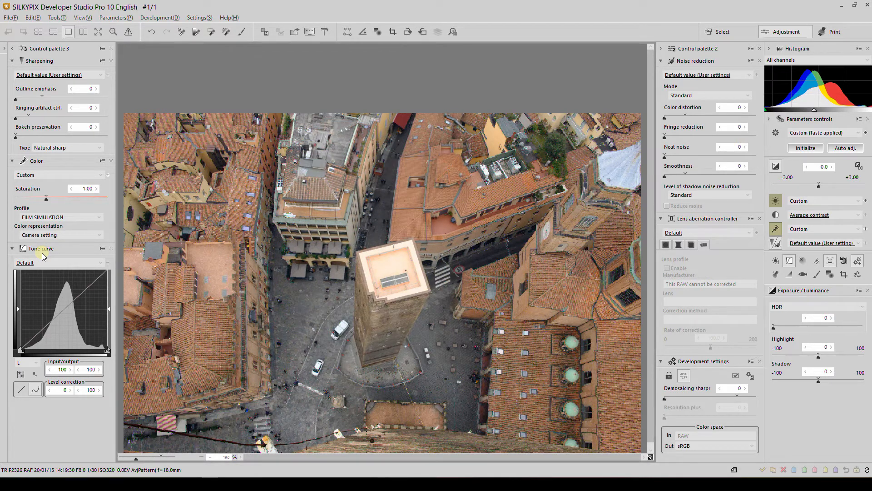
{"action": "left_click", "coordinate": [36, 235]}
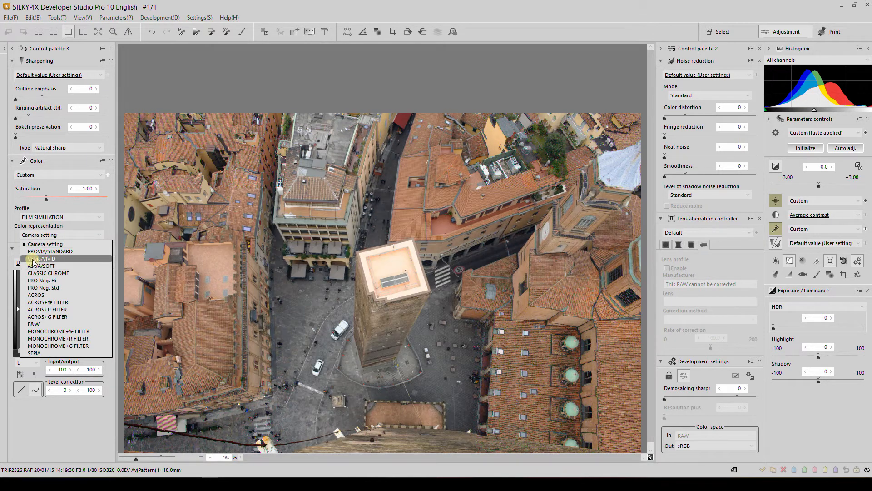
{"action": "left_click", "coordinate": [33, 258]}
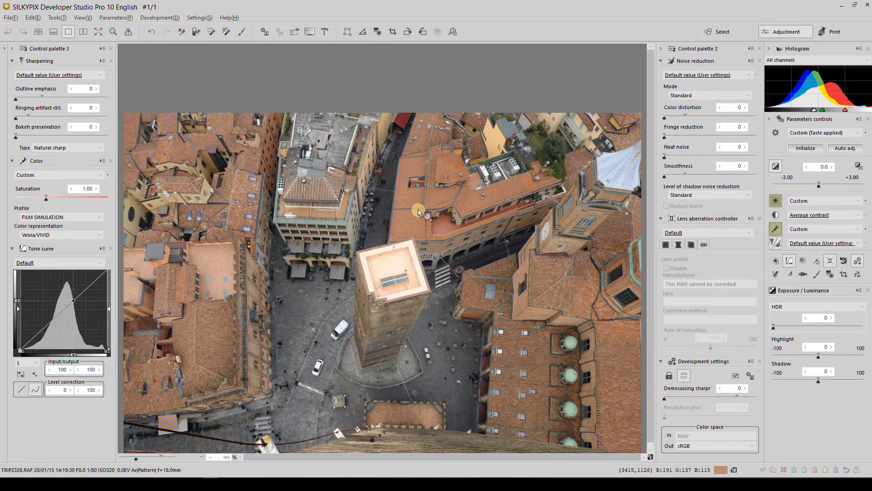
- In the Fine color controller, set the orange range's saturation to 36 and its hue to -5
{"action": "left_click", "coordinate": [816, 262]}
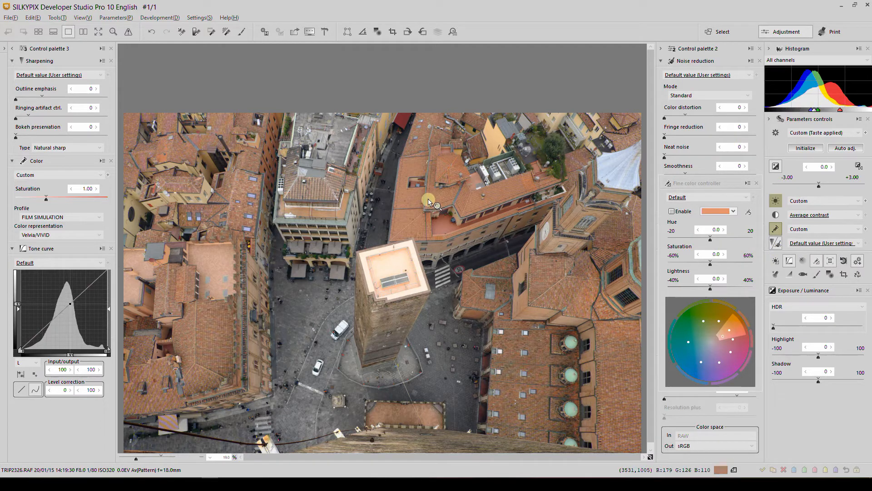
{"action": "left_click", "coordinate": [726, 331]}
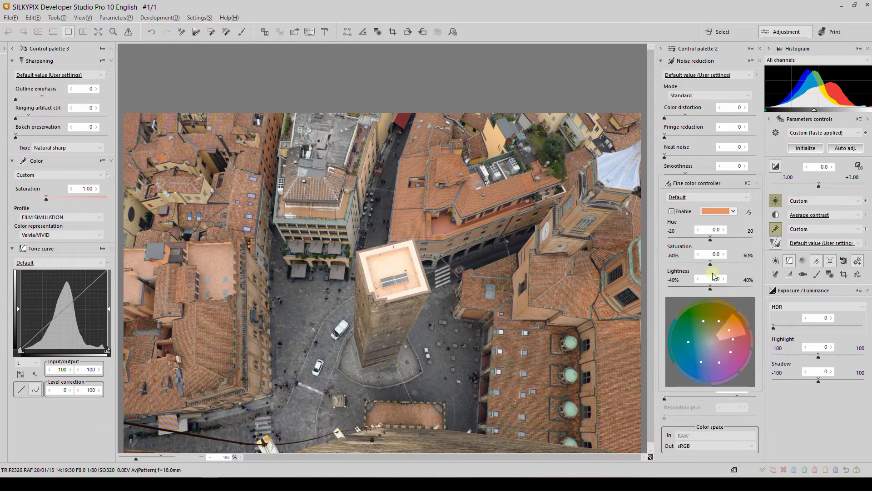
{"action": "left_click", "coordinate": [736, 263]}
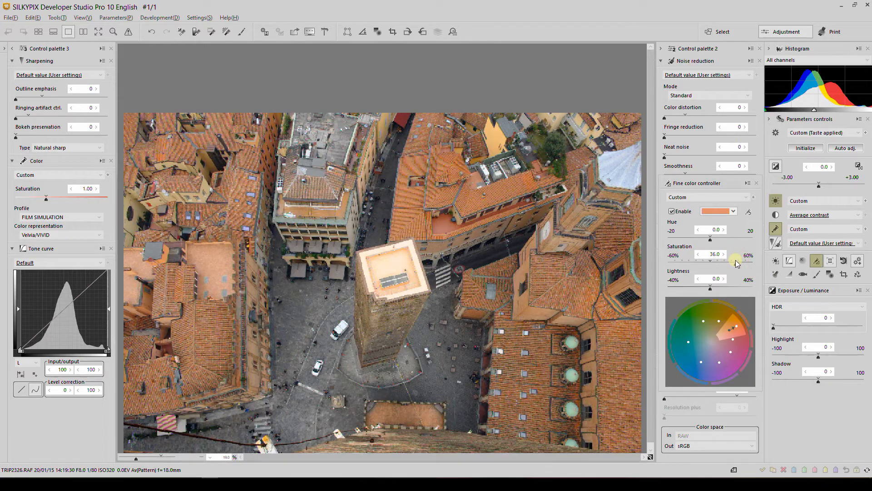
{"action": "left_click", "coordinate": [701, 237]}
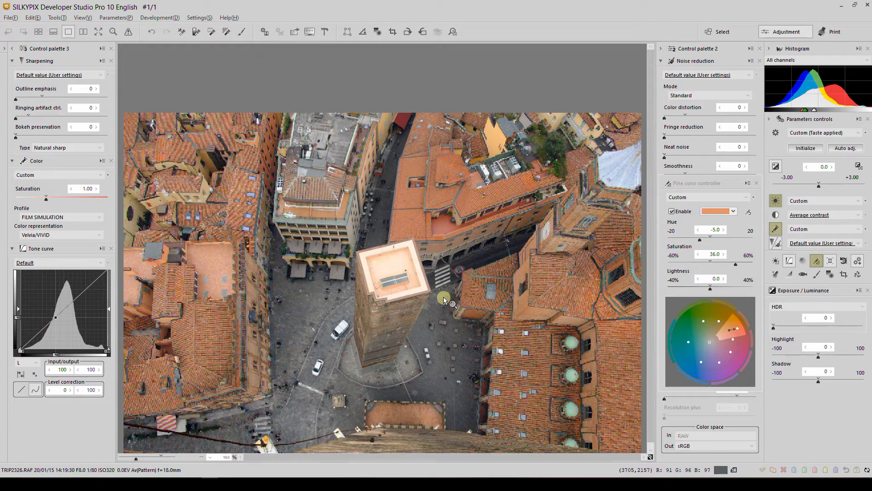
{"action": "left_click", "coordinate": [756, 183]}
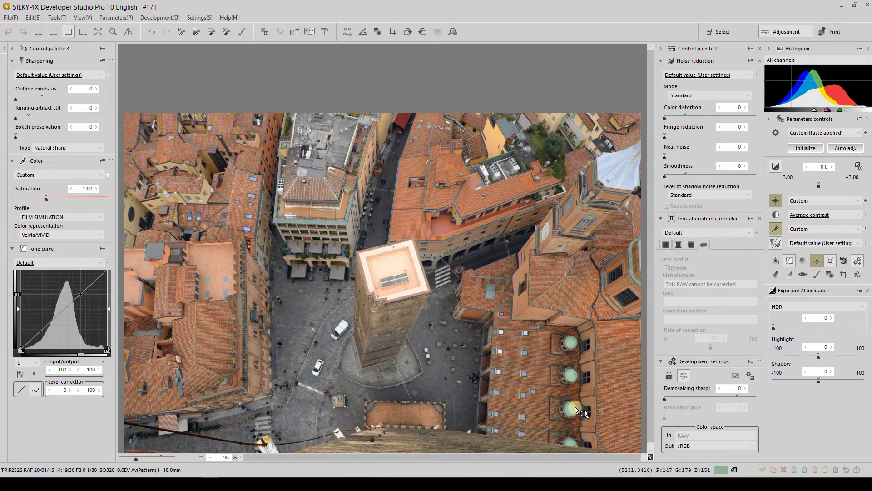
- In the Fine color controller, raise the cyan range's saturation to 30 for the green domes
{"action": "left_click", "coordinate": [808, 263]}
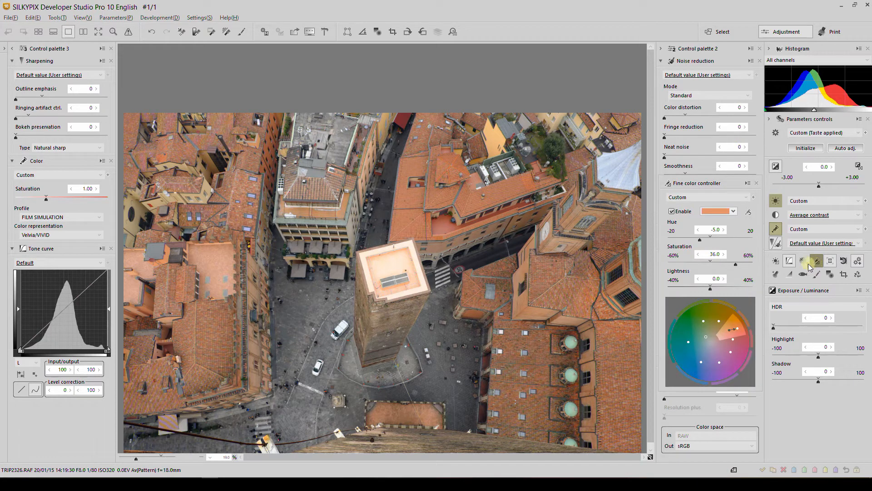
{"action": "left_click", "coordinate": [700, 315]}
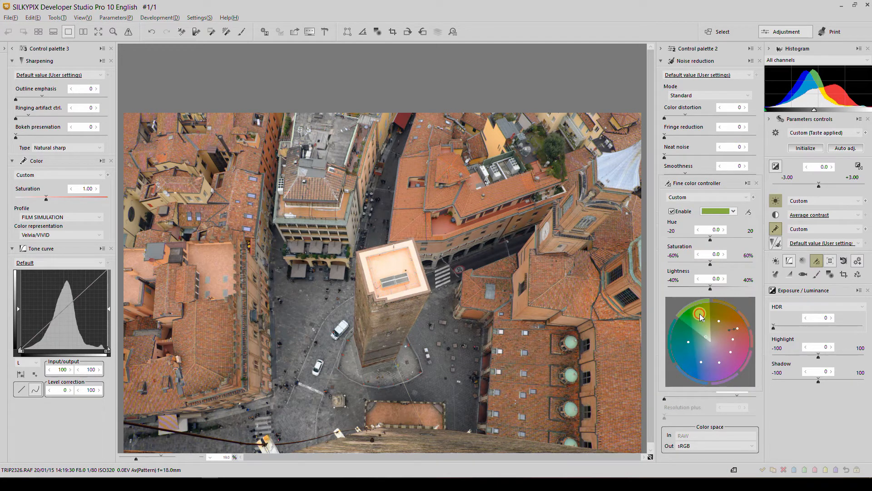
{"action": "left_click", "coordinate": [571, 344]}
{"action": "left_click", "coordinate": [732, 263]}
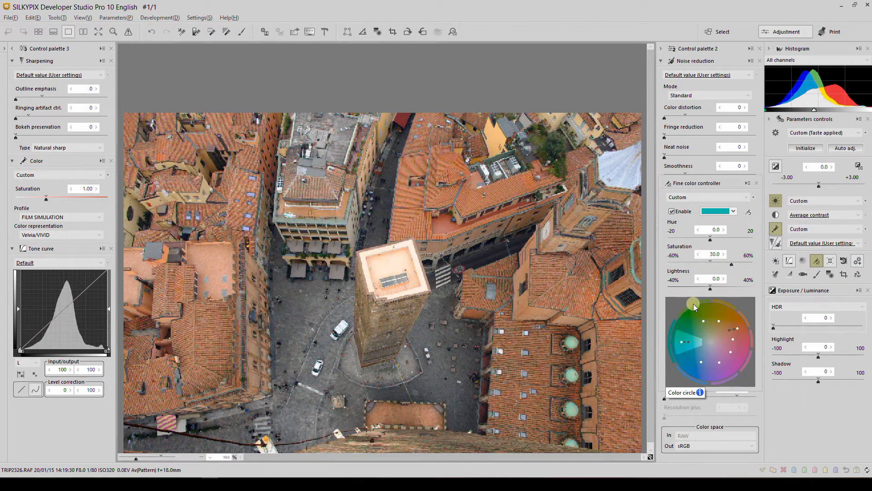
{"action": "left_click", "coordinate": [756, 183]}
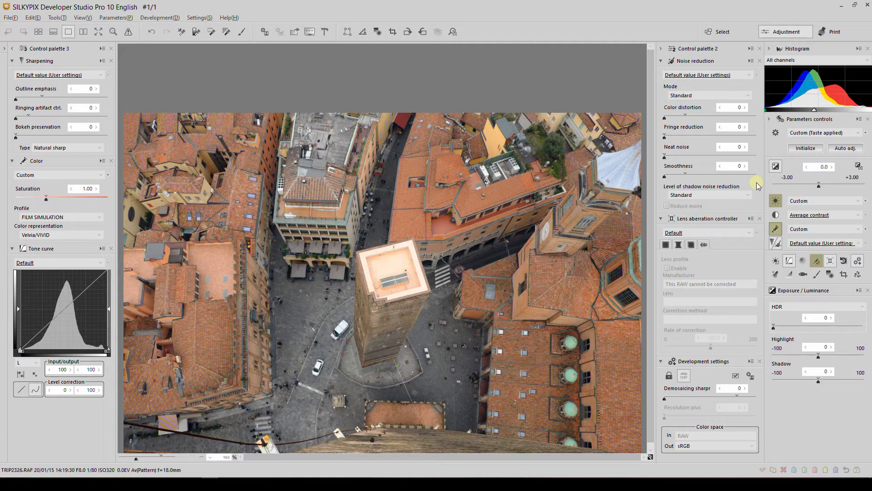
- Apply the Default noise reduction and sharpening taste, and set the demosaicing sharpness to 79
{"action": "left_click", "coordinate": [683, 87]}
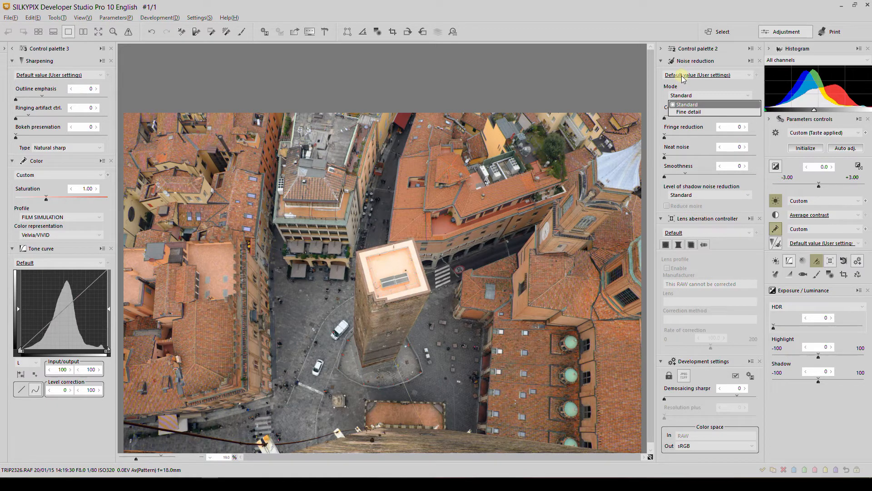
{"action": "left_click", "coordinate": [684, 78]}
{"action": "left_click", "coordinate": [684, 76]}
{"action": "left_click", "coordinate": [681, 88]}
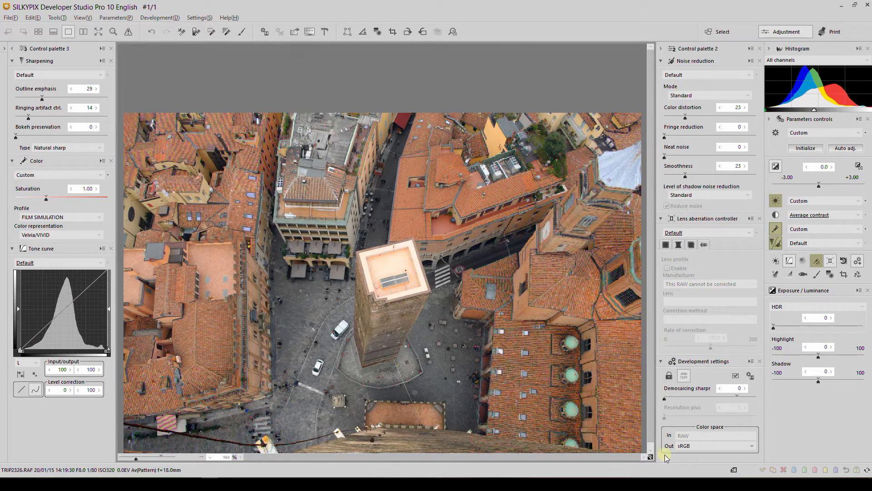
{"action": "left_click", "coordinate": [737, 398]}
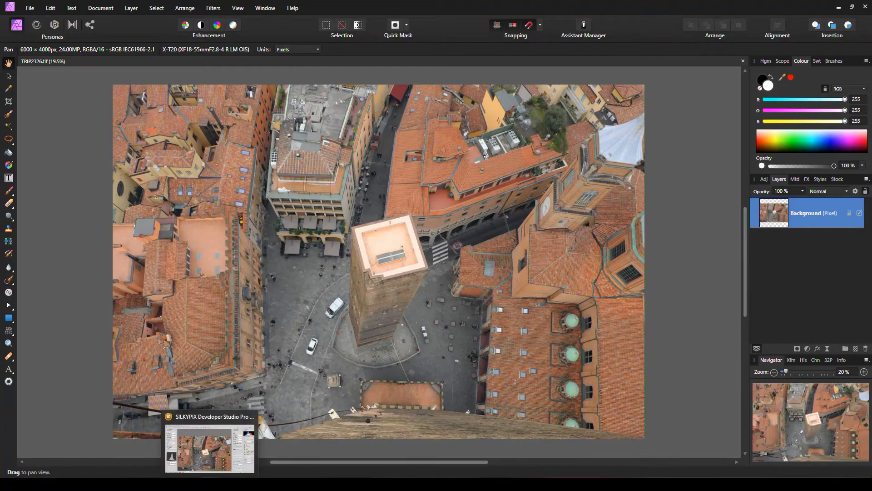
- Close SILKYPIX Developer Studio and continue with TRIP2326.tif in Affinity Photo
{"action": "left_click", "coordinate": [217, 483]}
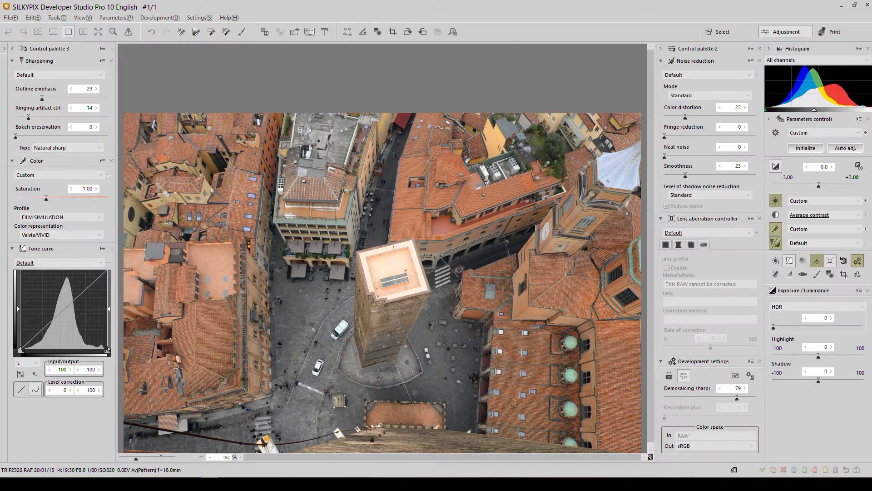
{"action": "left_click", "coordinate": [868, 7]}
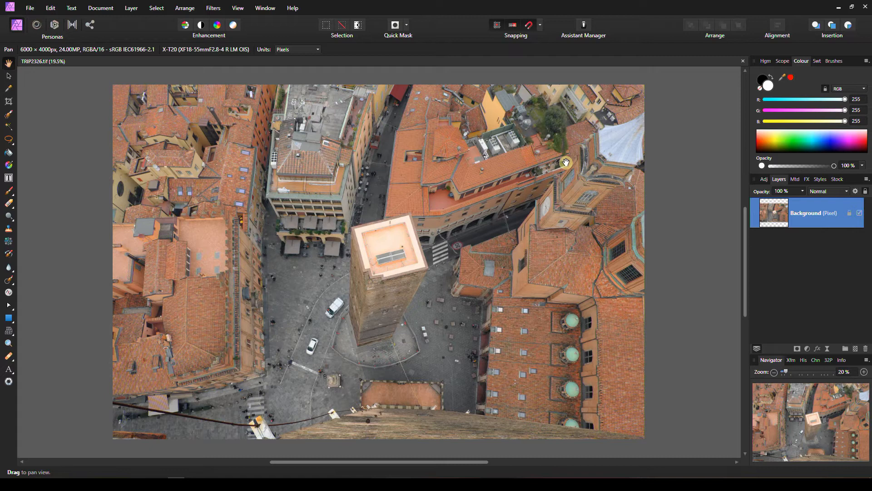
- Duplicate the Background layer and add a live High Pass filter to the copy
{"action": "key", "text": "ctrl+j"}
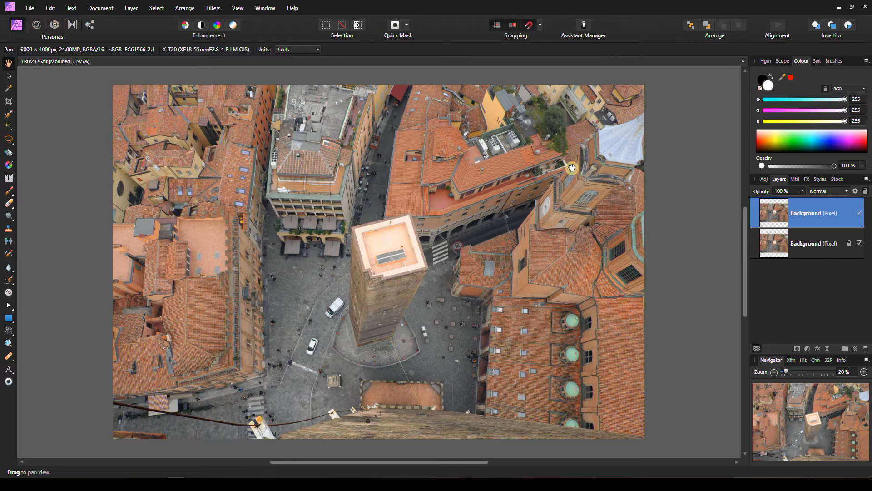
{"action": "left_click", "coordinate": [816, 349]}
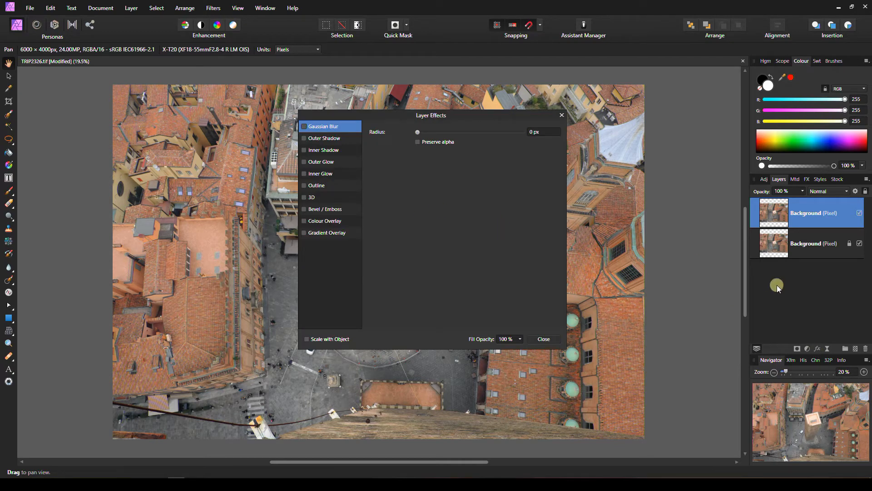
{"action": "left_click", "coordinate": [562, 116]}
{"action": "left_click", "coordinate": [825, 347]}
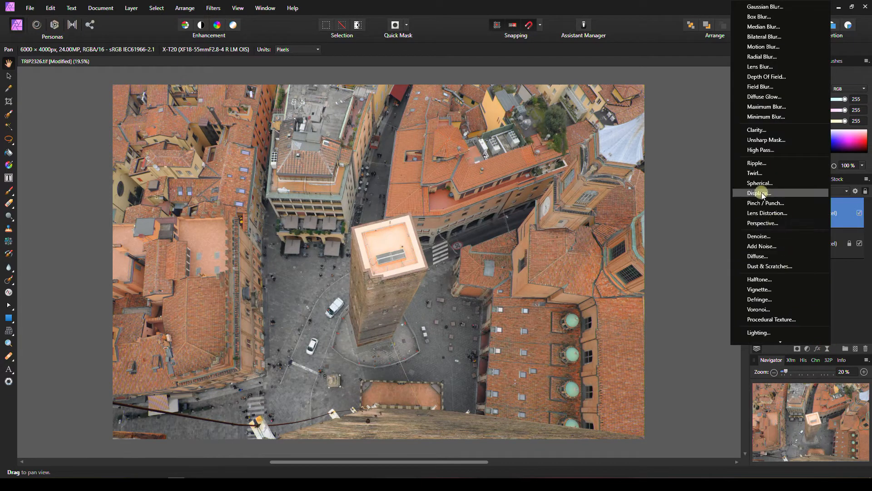
{"action": "left_click", "coordinate": [757, 150]}
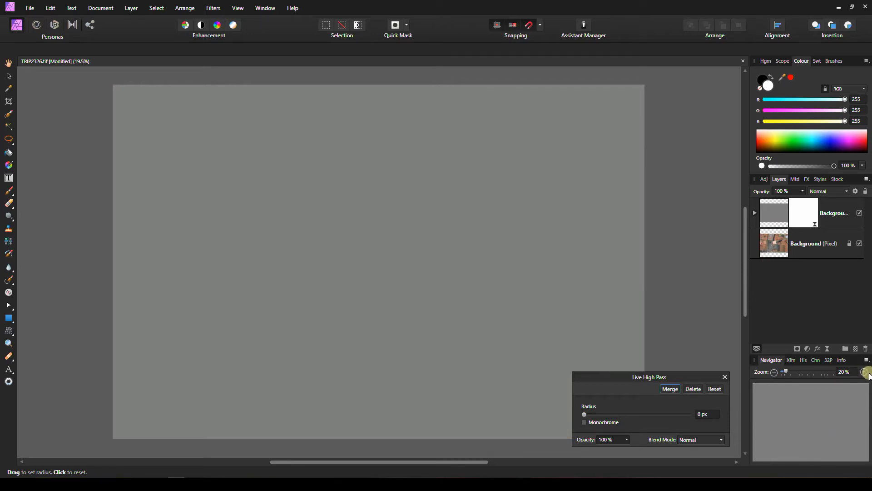
- Set the High Pass filter's radius to 0.5 px and its blend mode to Overlay
{"action": "left_click", "coordinate": [865, 373]}
{"action": "left_click", "coordinate": [865, 372]}
{"action": "left_click", "coordinate": [865, 372]}
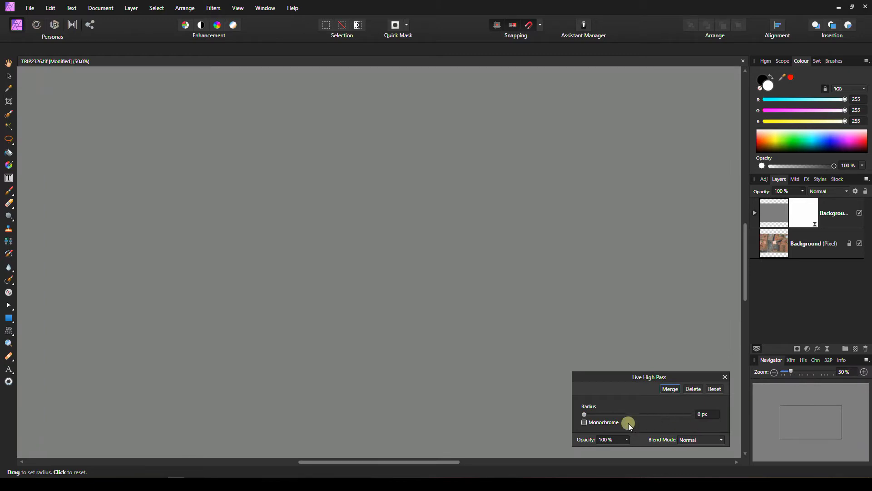
{"action": "left_click_drag", "start_coordinate": [585, 415], "coordinate": [600, 414]}
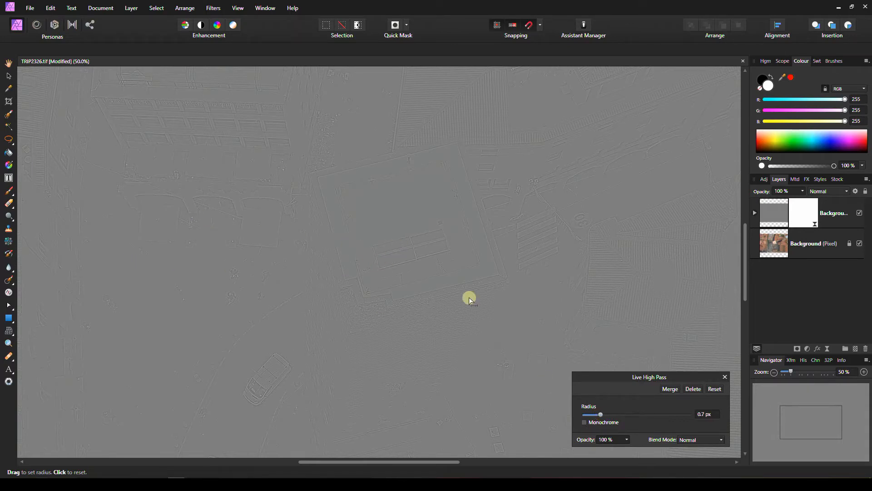
{"action": "left_click", "coordinate": [594, 415]}
{"action": "left_click", "coordinate": [703, 438]}
{"action": "scroll", "coordinate": [693, 410], "scroll_direction": "down", "scroll_amount": 1}
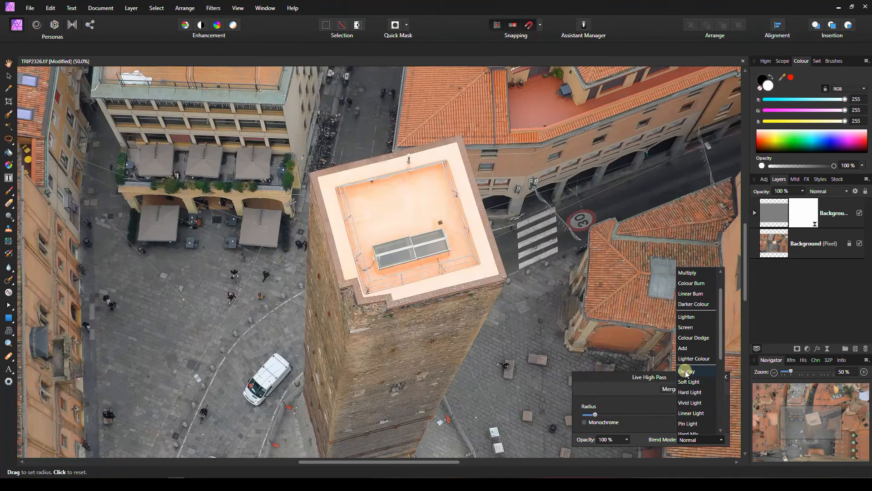
{"action": "left_click", "coordinate": [686, 371]}
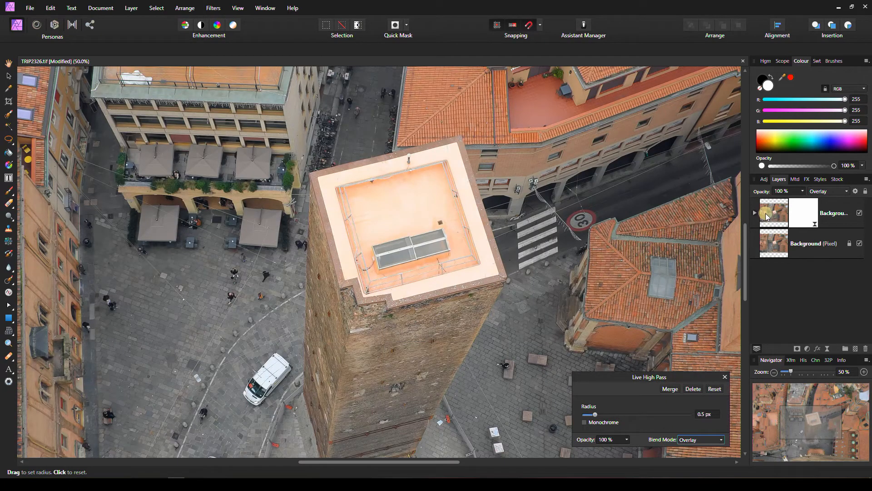
- Compare the photo with and without the High Pass sharpening, and close the filter's settings
{"action": "left_click", "coordinate": [766, 216]}
{"action": "left_click", "coordinate": [857, 243]}
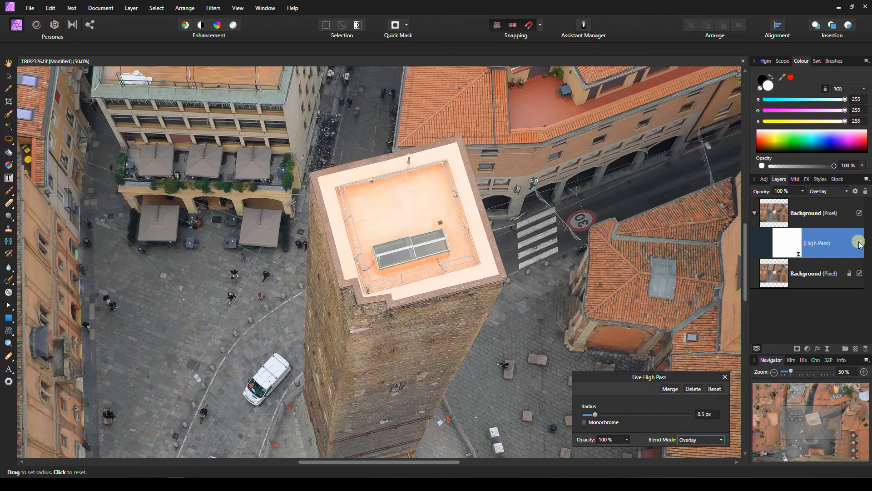
{"action": "left_click", "coordinate": [858, 243]}
{"action": "left_click", "coordinate": [725, 376]}
{"action": "left_click", "coordinate": [754, 212]}
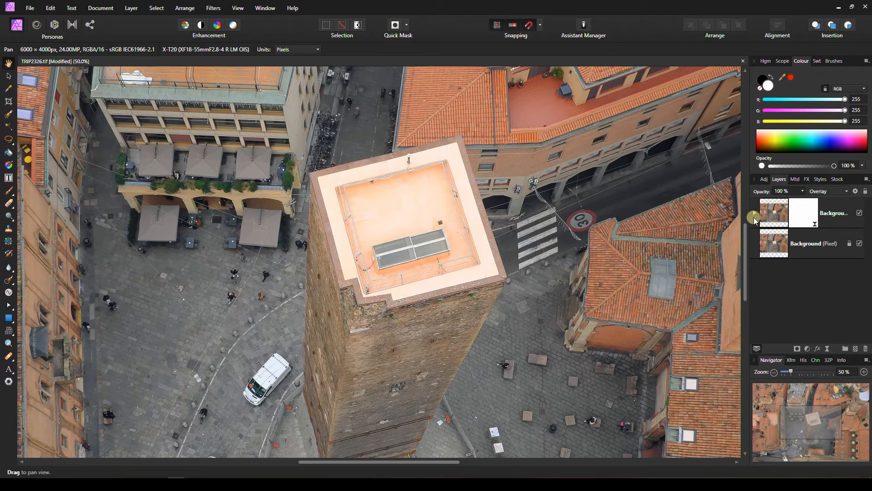
- Add a Curves adjustment above the High Pass-sharpened layer for the whole photo
{"action": "left_click", "coordinate": [774, 371]}
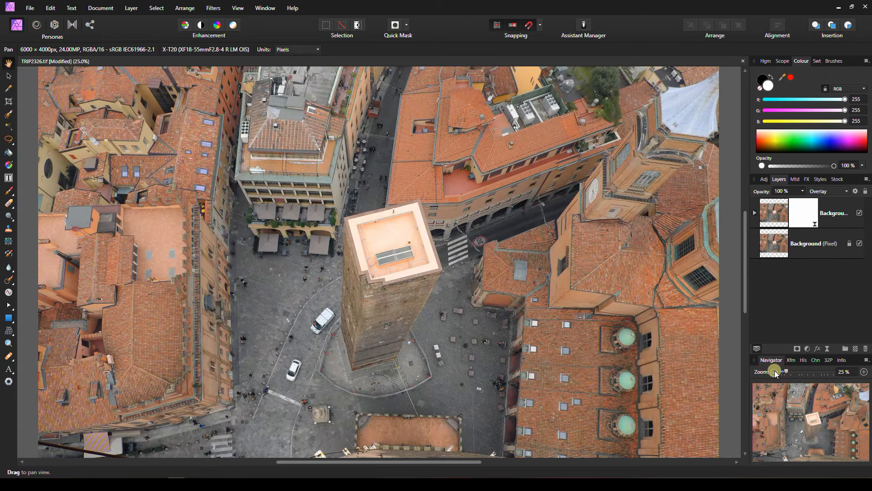
{"action": "left_click", "coordinate": [774, 372]}
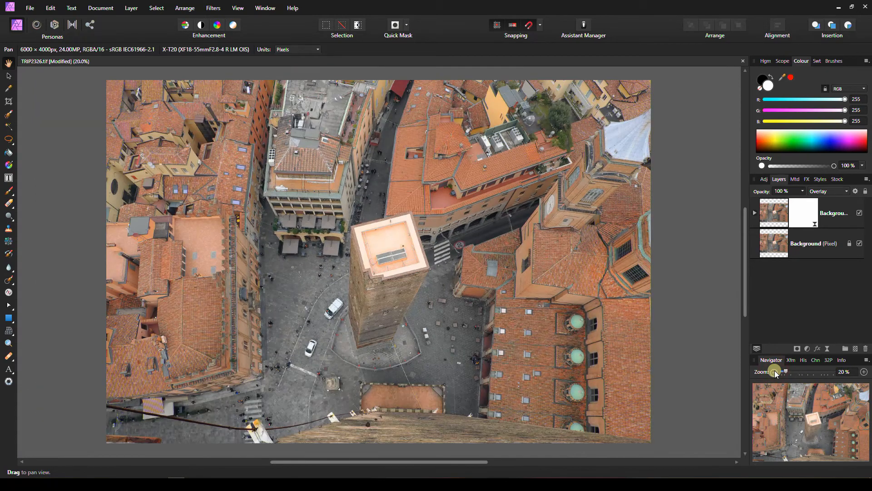
{"action": "left_click", "coordinate": [811, 351]}
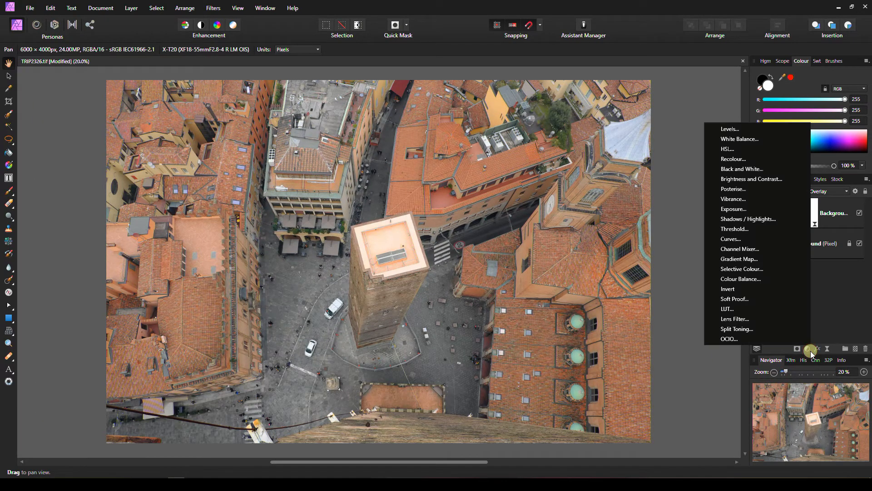
{"action": "left_click", "coordinate": [737, 240]}
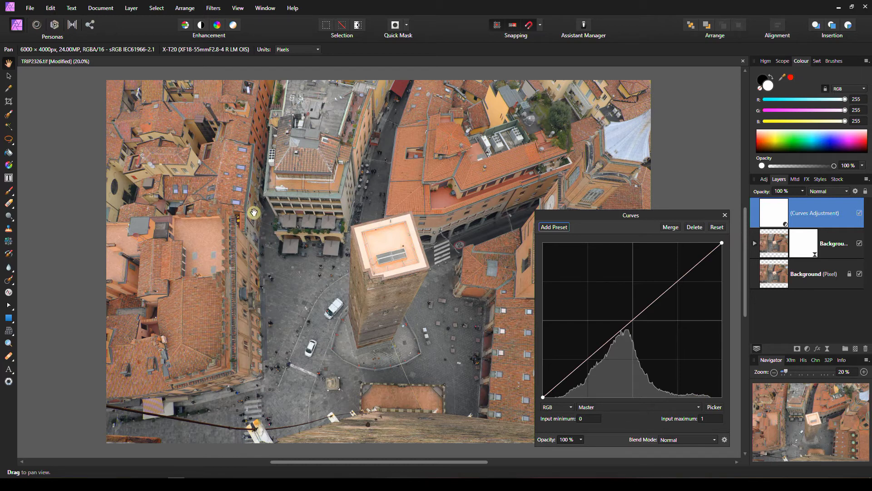
- Raise the shadows of the Blue channel's curve and anchor its midtones and highlights along the original diagonal
{"action": "left_click", "coordinate": [594, 407]}
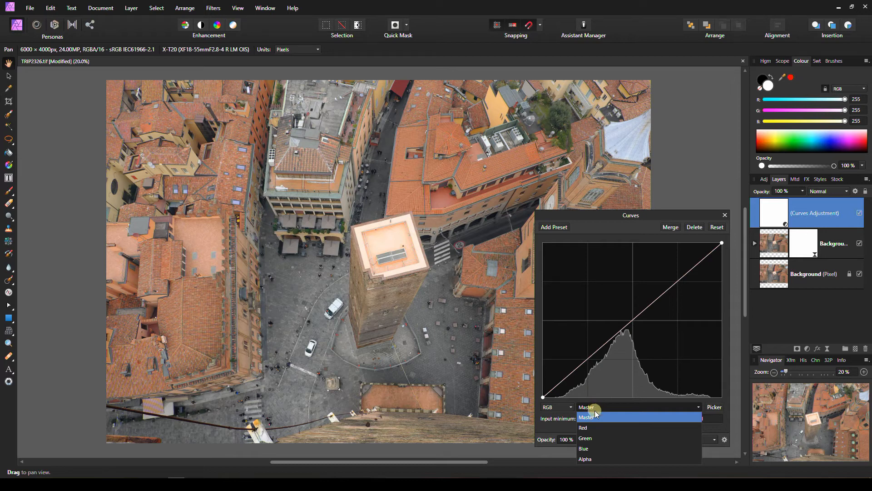
{"action": "left_click", "coordinate": [585, 448]}
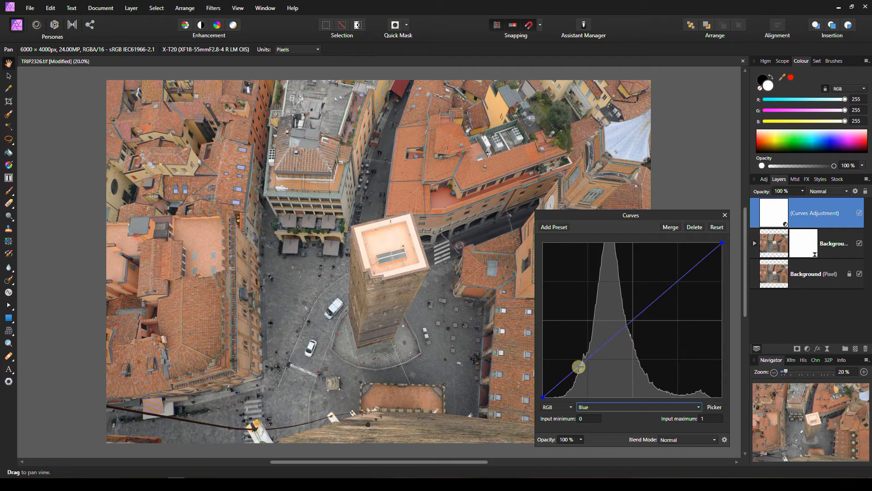
{"action": "left_click_drag", "start_coordinate": [579, 366], "coordinate": [575, 355]}
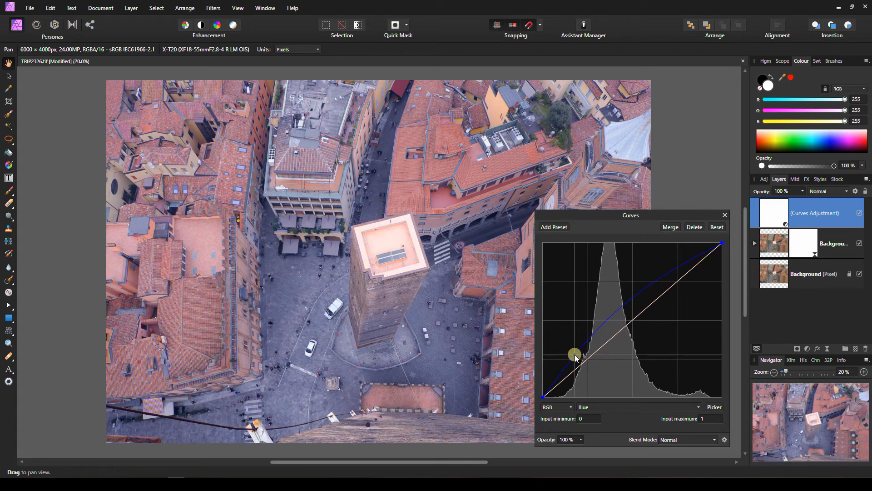
{"action": "left_click_drag", "start_coordinate": [574, 355], "coordinate": [564, 368]}
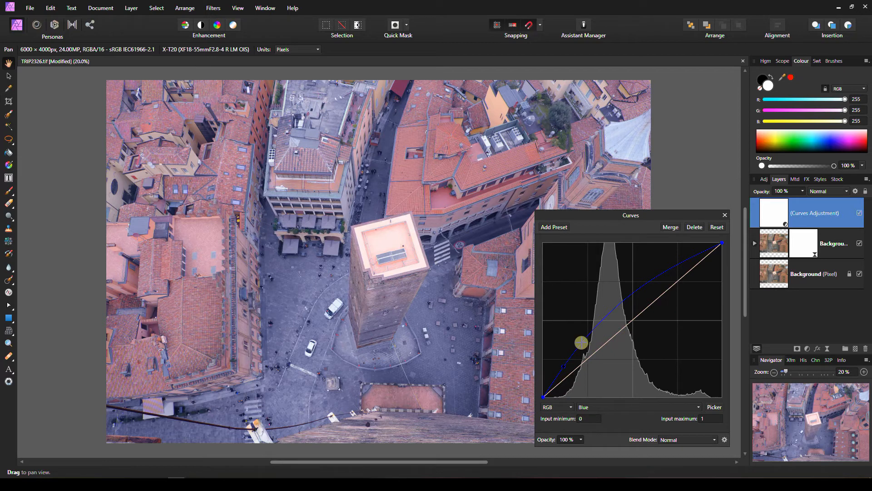
{"action": "left_click_drag", "start_coordinate": [581, 343], "coordinate": [588, 355]}
{"action": "left_click_drag", "start_coordinate": [636, 325], "coordinate": [639, 314]}
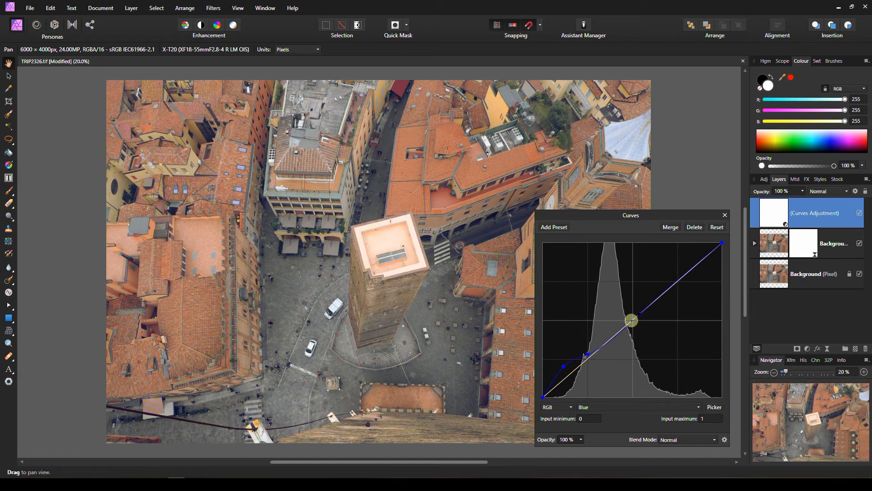
{"action": "left_click", "coordinate": [603, 344]}
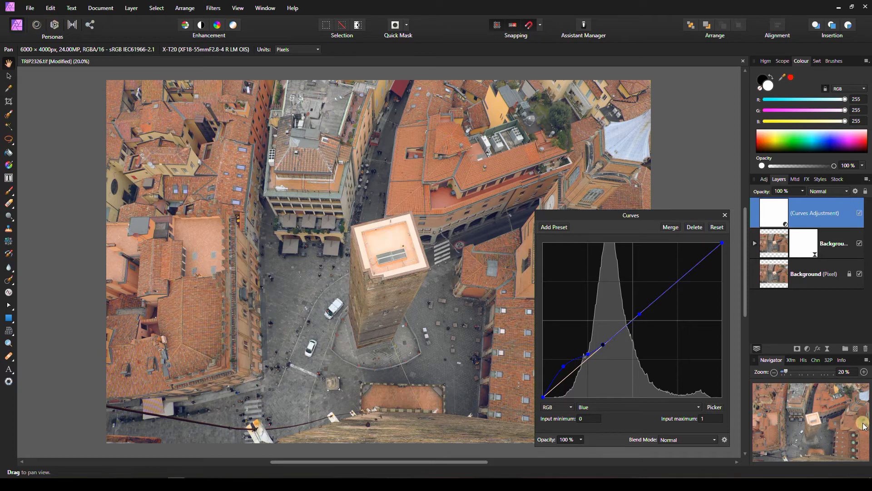
- Compare the photo with and without the Curves adjustment and check the blue-tinted shadows in detail and in the full image
{"action": "left_click", "coordinate": [864, 372]}
{"action": "left_click", "coordinate": [865, 372]}
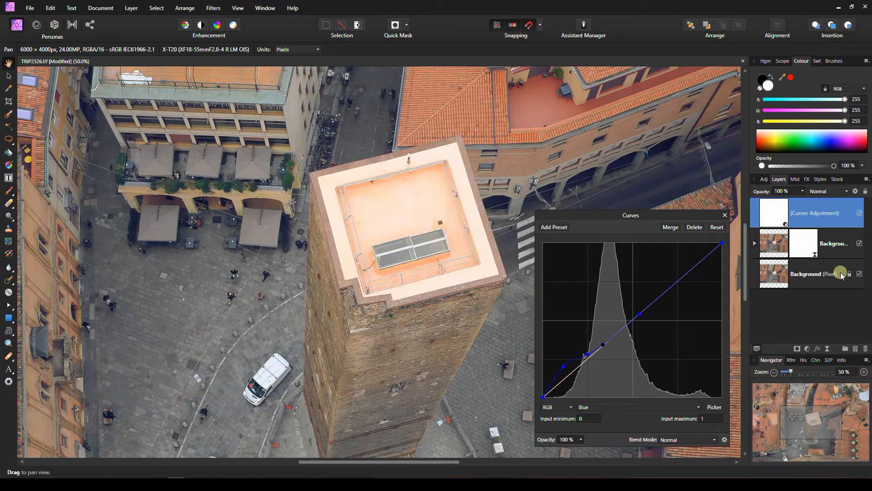
{"action": "left_click", "coordinate": [859, 214]}
{"action": "left_click", "coordinate": [804, 371]}
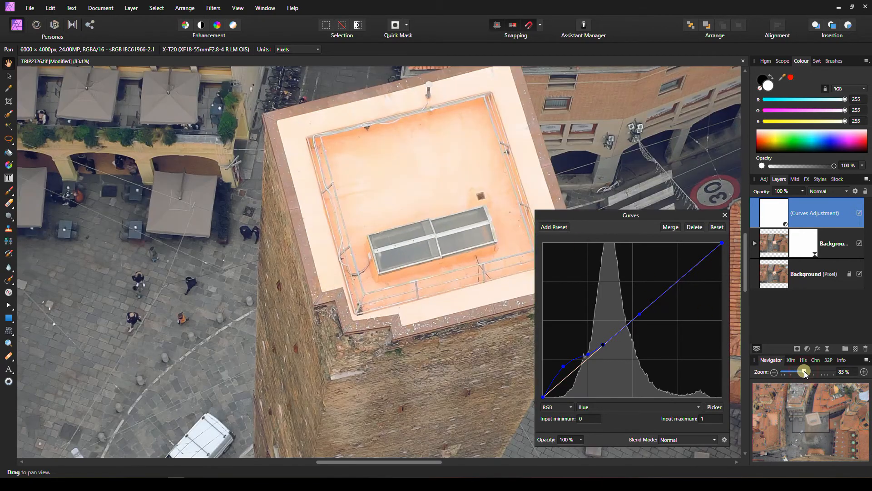
{"action": "left_click_drag", "start_coordinate": [804, 372], "coordinate": [785, 374]}
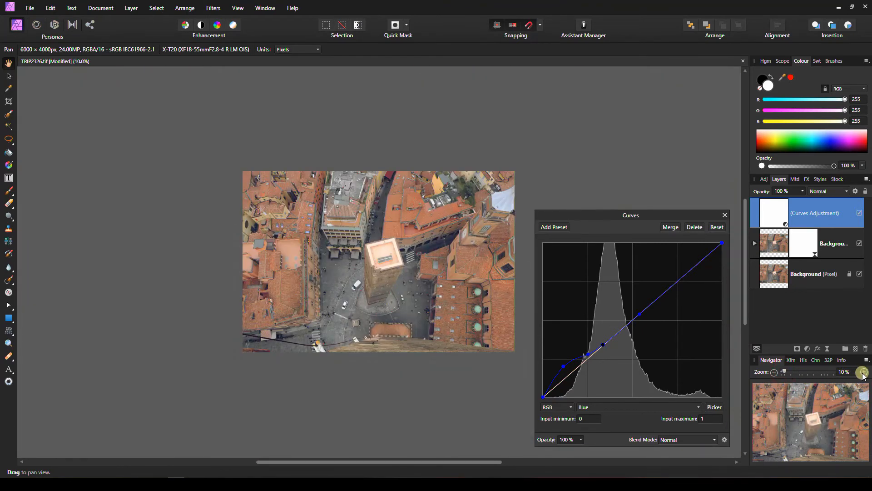
{"action": "left_click", "coordinate": [863, 372]}
{"action": "left_click", "coordinate": [864, 372]}
{"action": "left_click", "coordinate": [635, 356]}
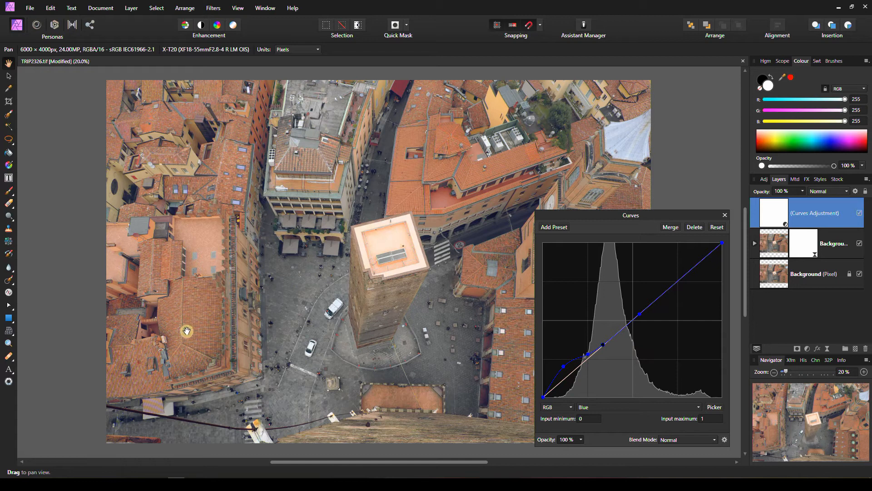
- Raise the highlights of the Red channel's curve slightly and anchor its midtones on the diagonal
{"action": "left_click", "coordinate": [585, 408]}
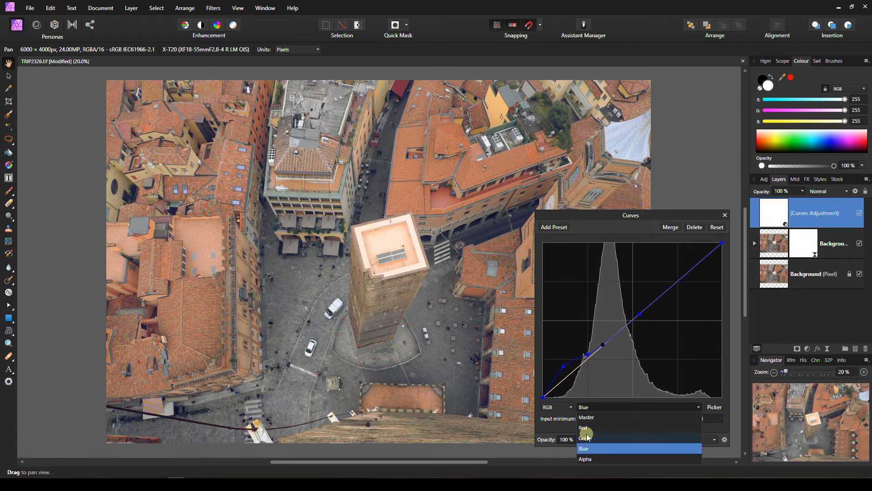
{"action": "left_click", "coordinate": [586, 429]}
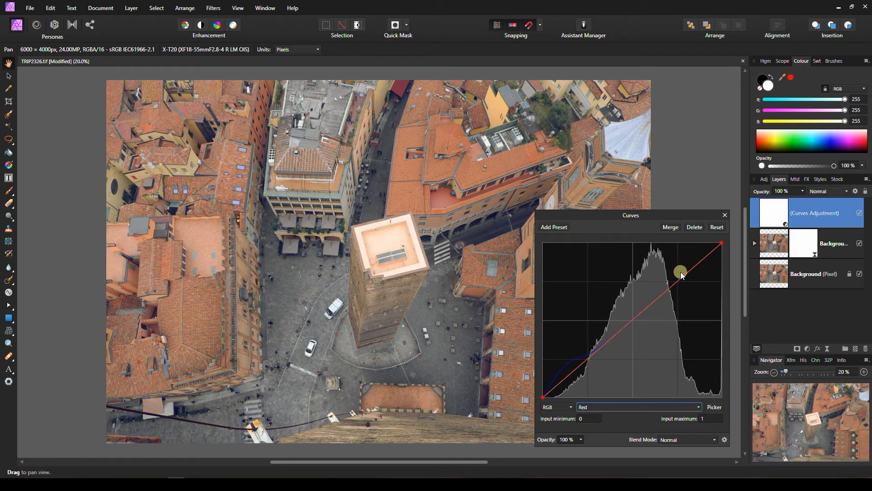
{"action": "left_click_drag", "start_coordinate": [687, 273], "coordinate": [685, 262]}
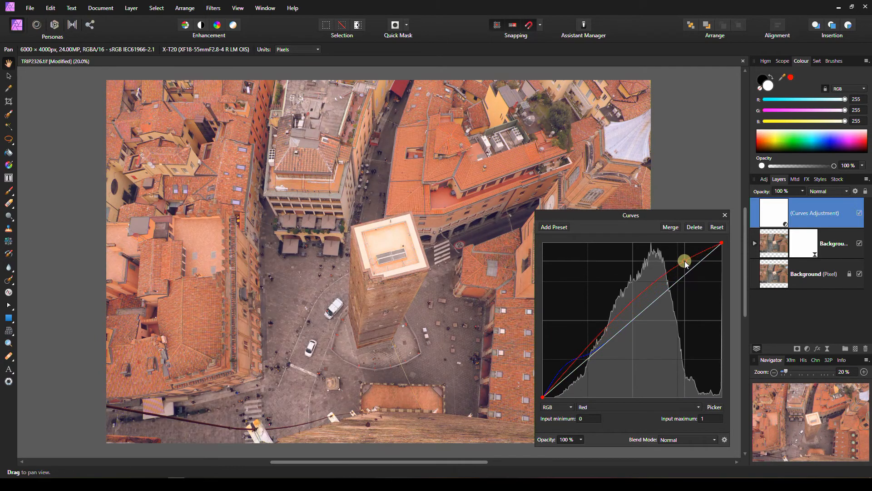
{"action": "left_click_drag", "start_coordinate": [638, 295], "coordinate": [641, 311]}
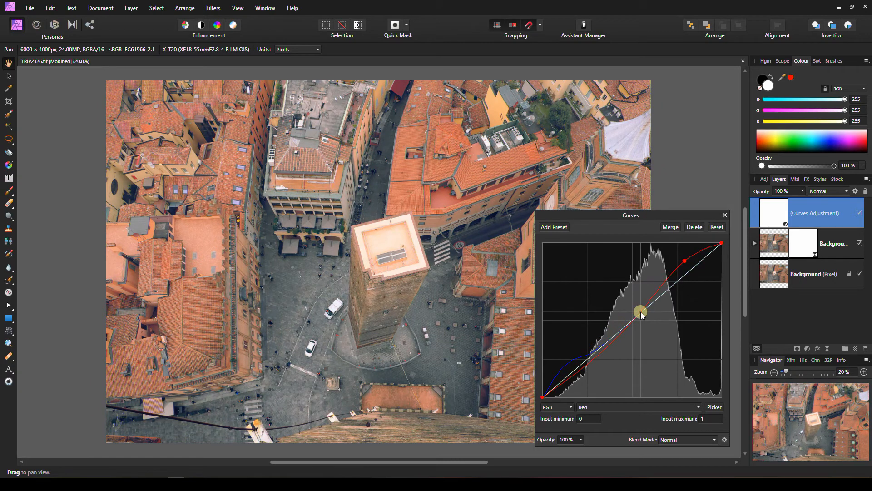
{"action": "left_click_drag", "start_coordinate": [684, 259], "coordinate": [688, 269]}
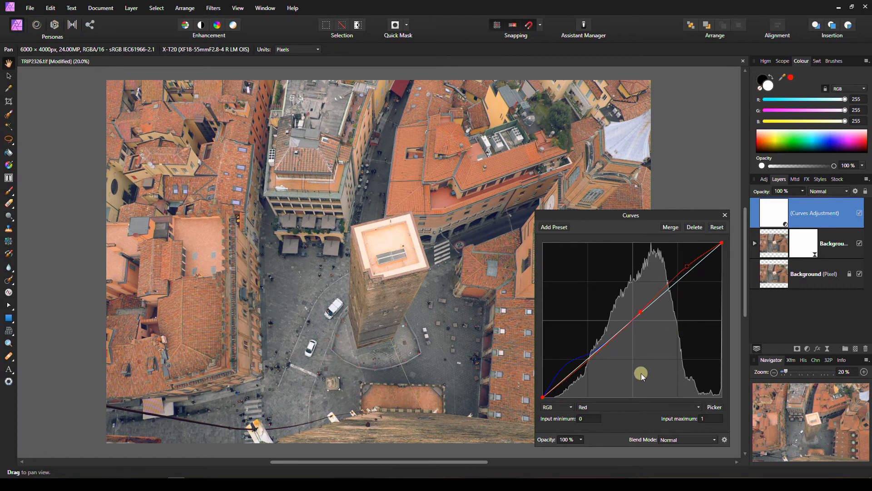
- Lift the Green channel's midtones very slightly, anchor the curve on both sides, and close the Curves settings
{"action": "left_click", "coordinate": [596, 407]}
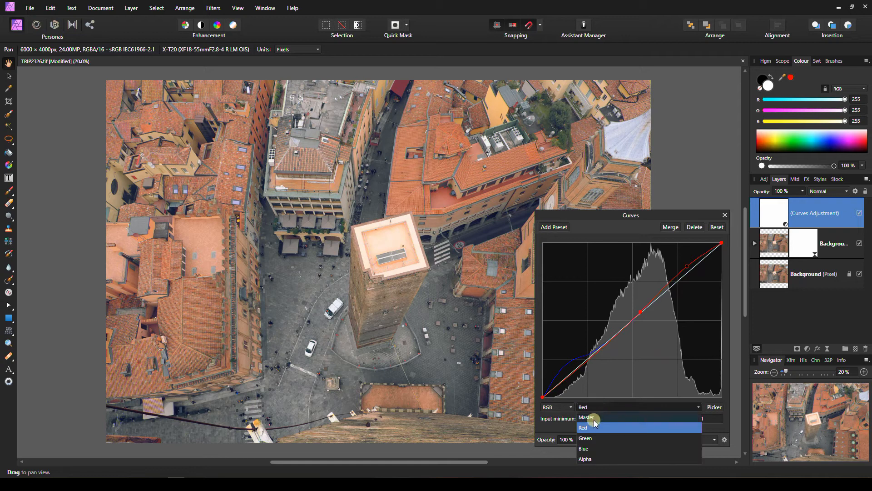
{"action": "left_click", "coordinate": [588, 438]}
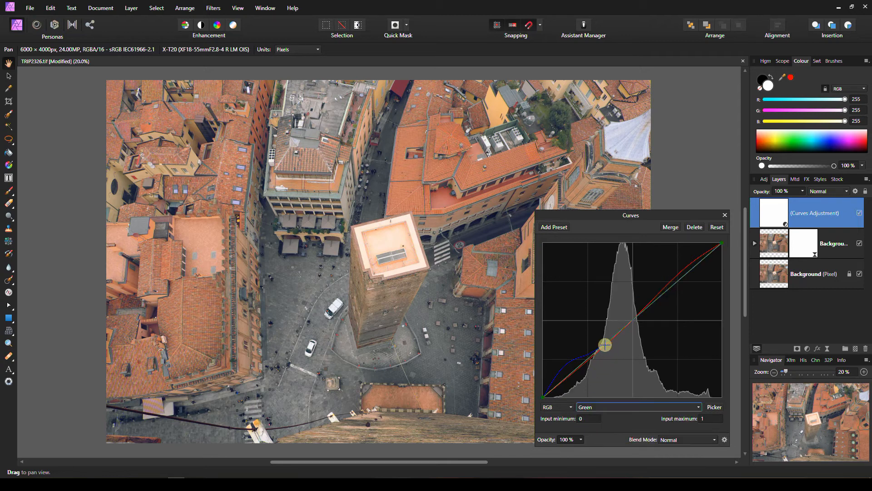
{"action": "left_click", "coordinate": [629, 321]}
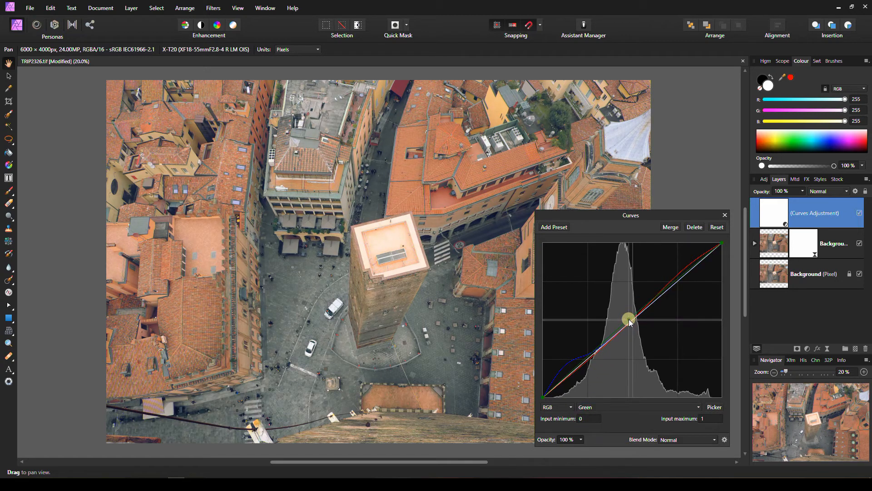
{"action": "left_click_drag", "start_coordinate": [629, 320], "coordinate": [634, 315]}
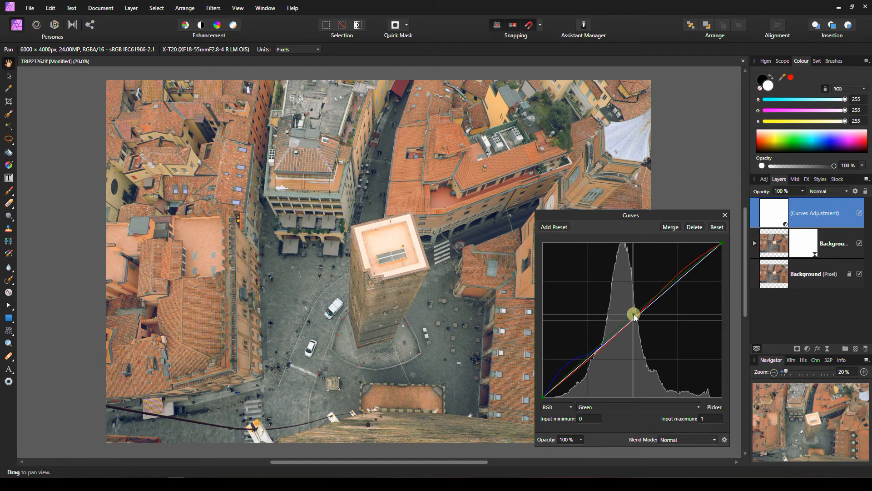
{"action": "left_click", "coordinate": [658, 297]}
{"action": "left_click", "coordinate": [611, 338]}
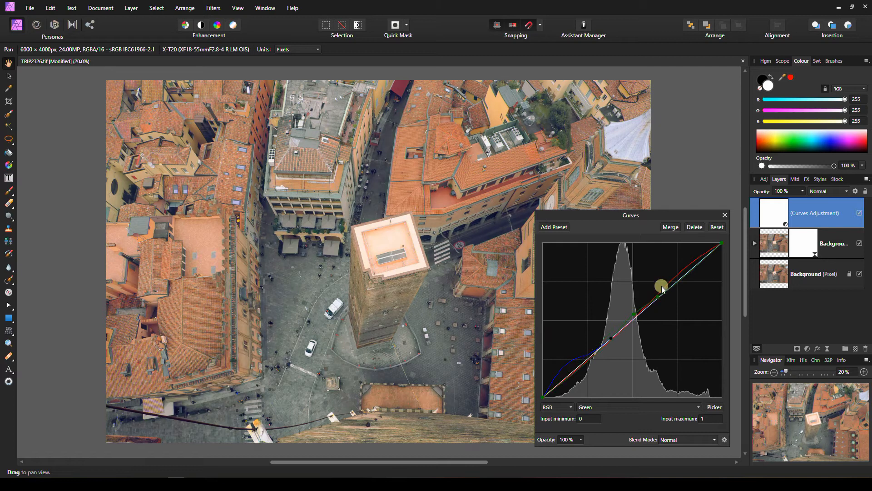
{"action": "left_click", "coordinate": [724, 215]}
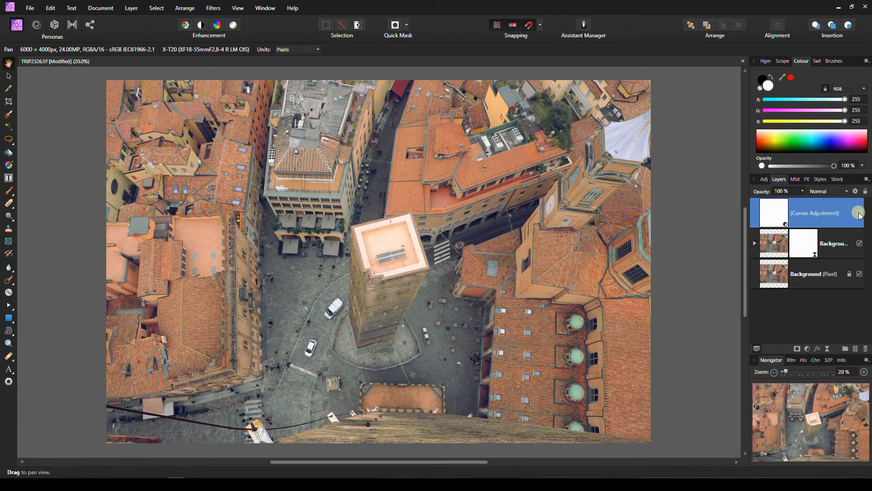
- Add a Levels adjustment above the Curves layer and set its blend mode to Luminosity
{"action": "left_click", "coordinate": [807, 349]}
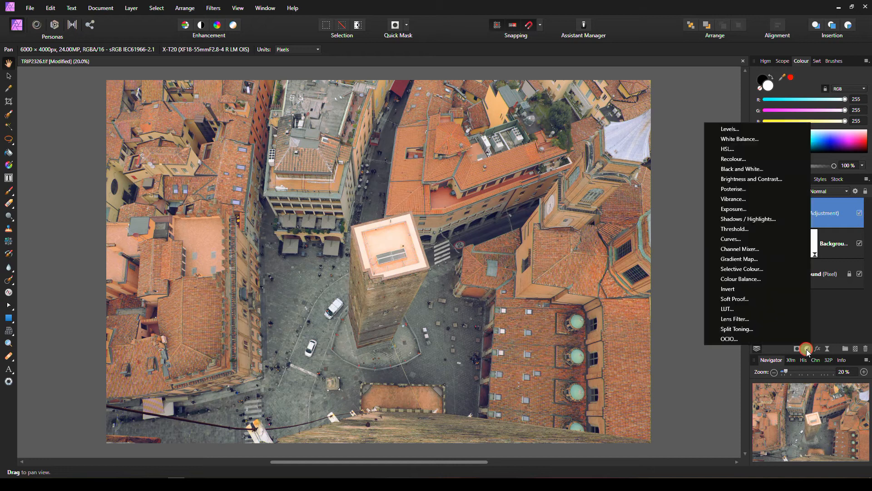
{"action": "left_click", "coordinate": [729, 129]}
{"action": "left_click", "coordinate": [679, 441]}
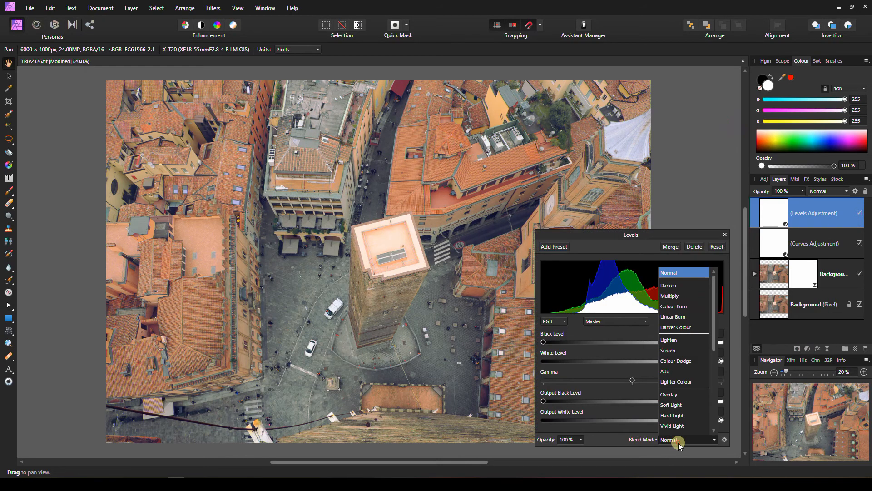
{"action": "scroll", "coordinate": [677, 422], "scroll_direction": "down", "scroll_amount": 4}
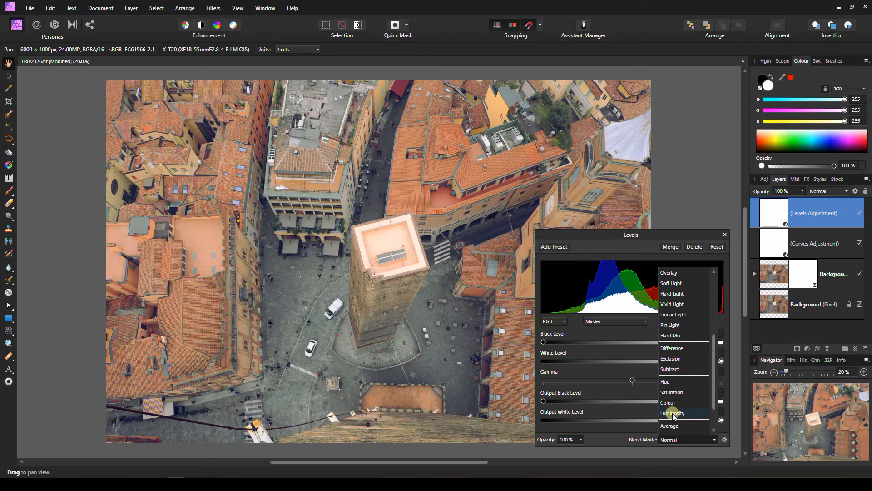
{"action": "left_click", "coordinate": [672, 413]}
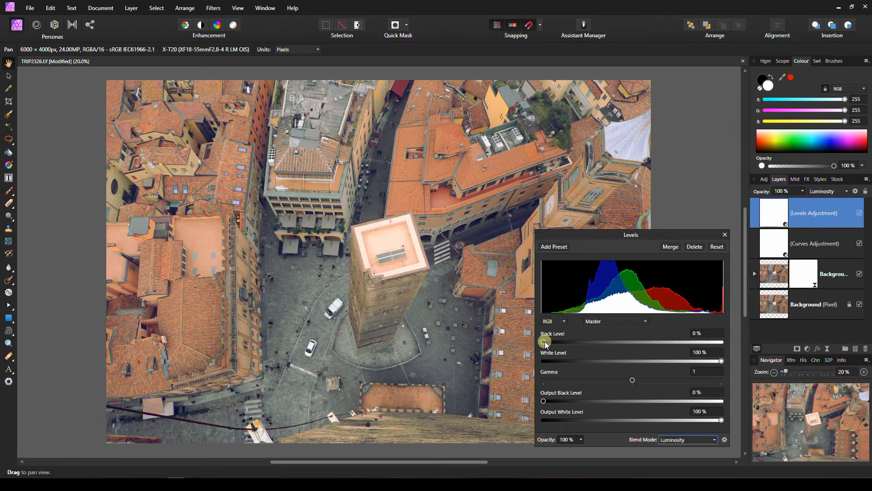
- With the histogram displayed, raise the Levels black level, set white level to 98% and gamma to 0.949, and close the settings
{"action": "left_click", "coordinate": [767, 60]}
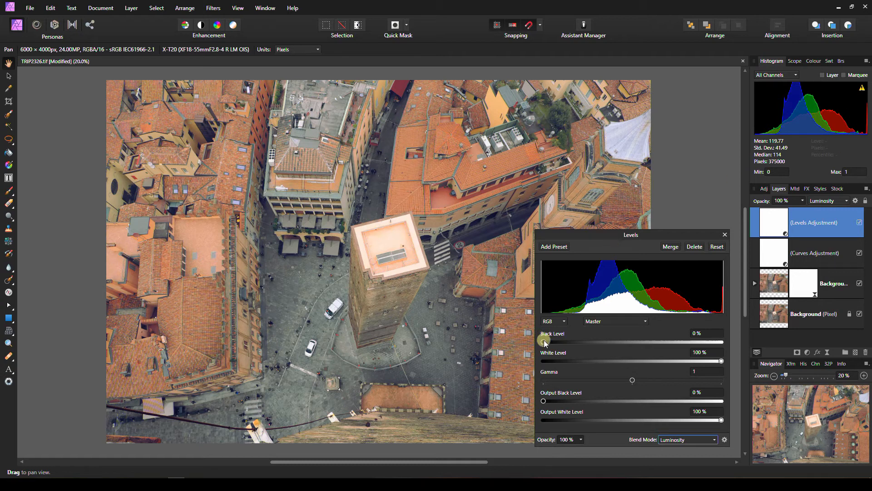
{"action": "left_click_drag", "start_coordinate": [544, 340], "coordinate": [551, 348]}
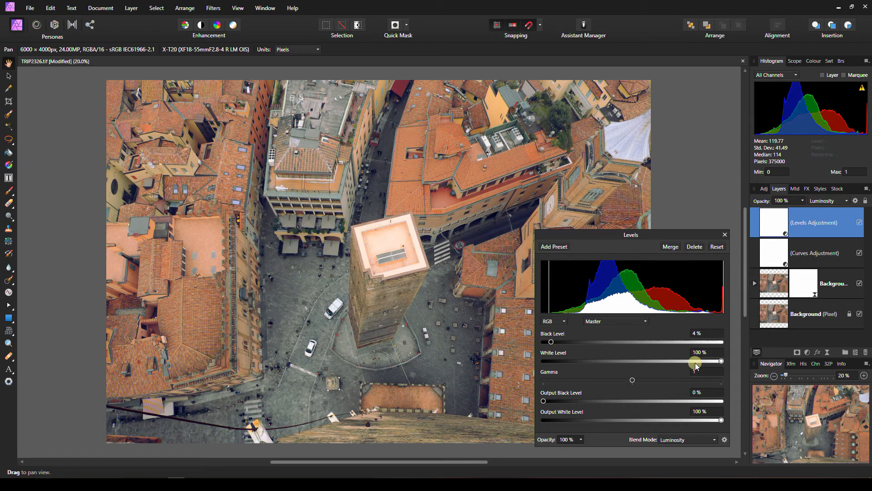
{"action": "left_click_drag", "start_coordinate": [632, 379], "coordinate": [628, 380]}
{"action": "left_click_drag", "start_coordinate": [722, 362], "coordinate": [718, 361]}
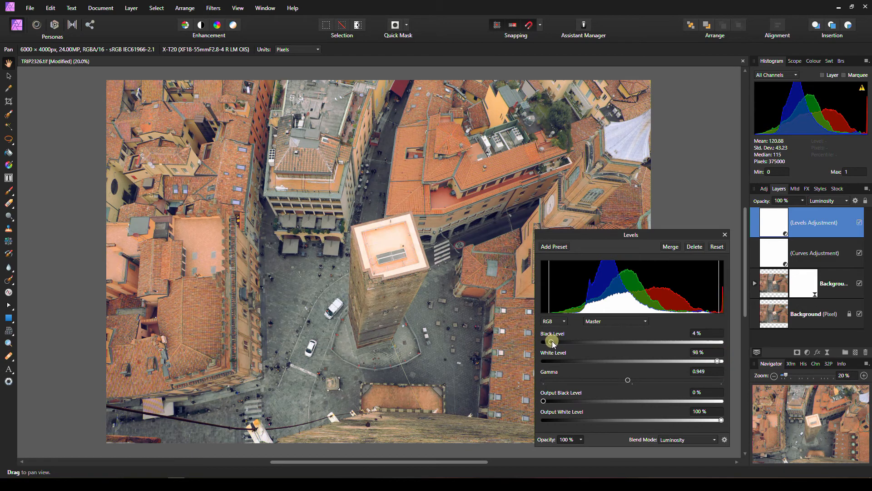
{"action": "left_click_drag", "start_coordinate": [552, 342], "coordinate": [558, 343]}
{"action": "left_click", "coordinate": [725, 234]}
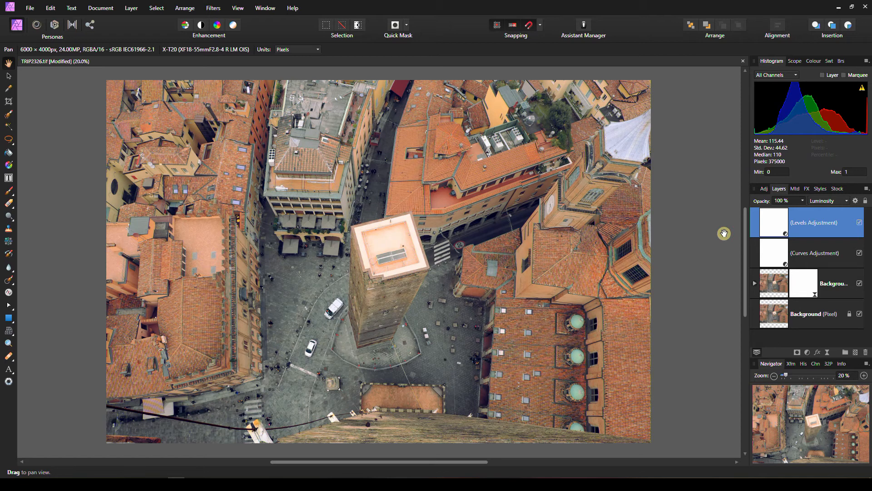
- Examine the toned photo at 50% around the tower and in the lower-left corner with the roofs and crosswalk
{"action": "left_click", "coordinate": [864, 376]}
{"action": "left_click", "coordinate": [864, 375]}
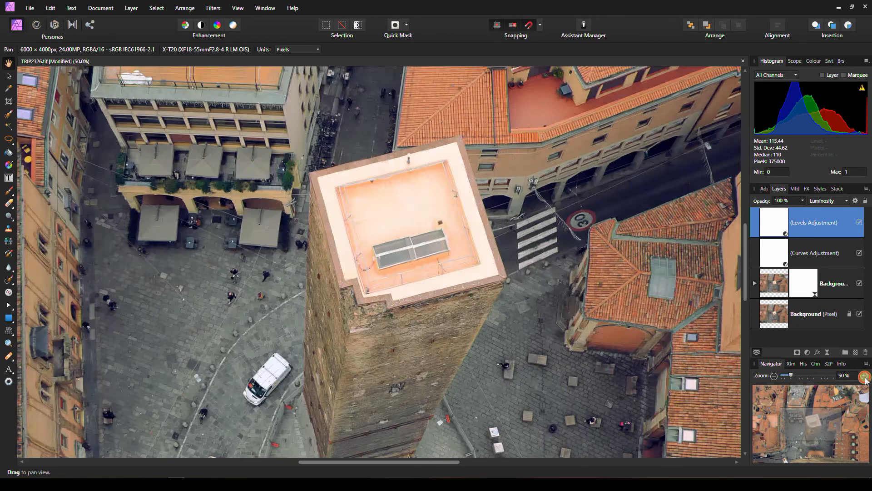
{"action": "left_click_drag", "start_coordinate": [803, 418], "coordinate": [768, 447]}
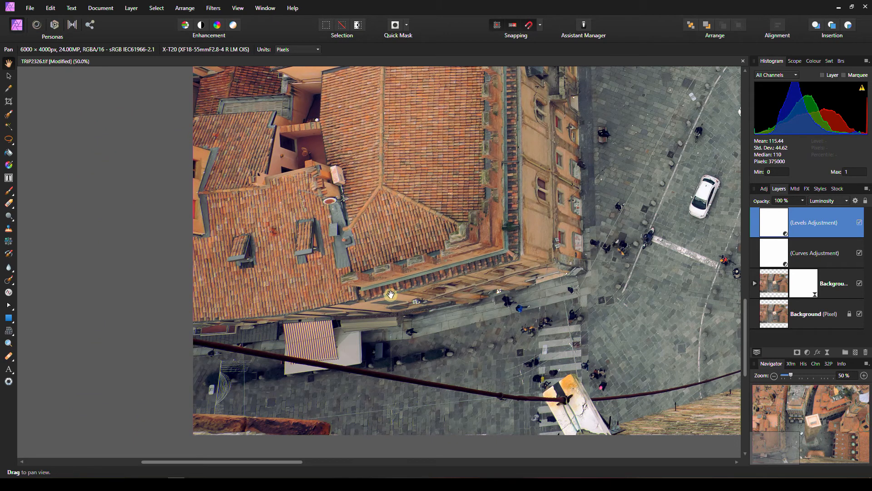
- Select the sharpened Background layer containing the High Pass filter and lasso the brick fragment in the photo's lower-left corner
{"action": "left_click", "coordinate": [758, 284]}
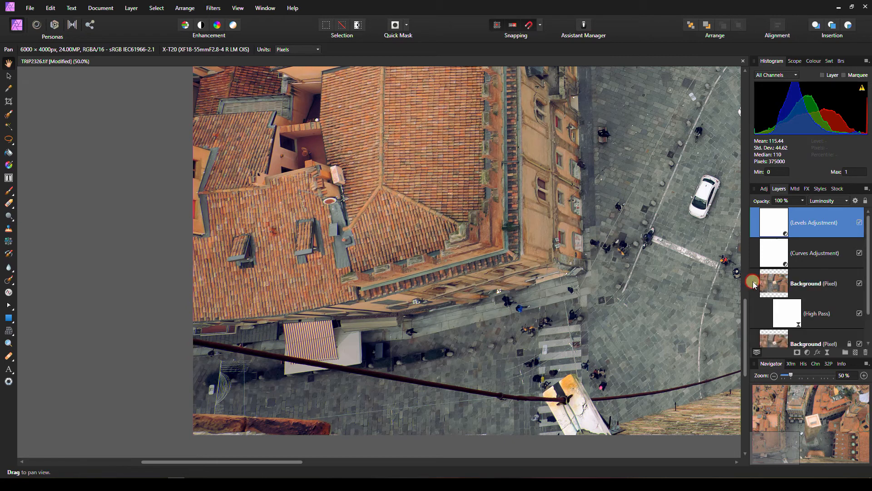
{"action": "left_click", "coordinate": [776, 287]}
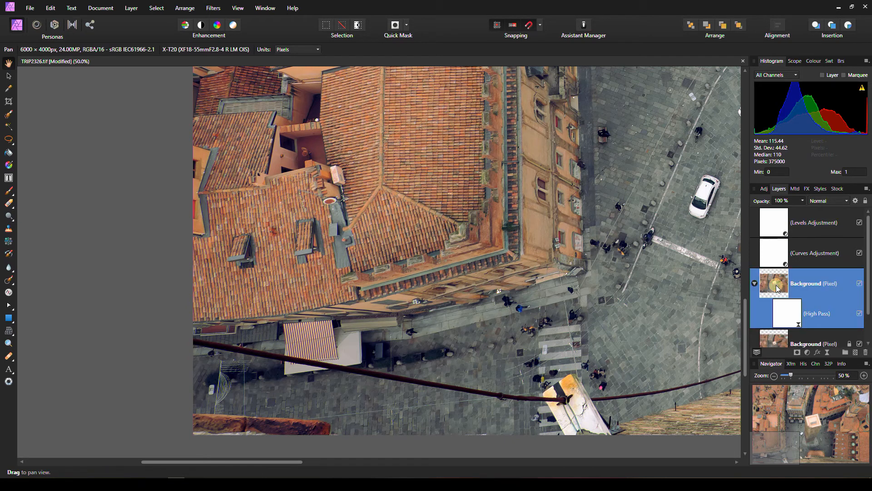
{"action": "key", "text": "ctrl+0"}
{"action": "left_click", "coordinate": [8, 139]}
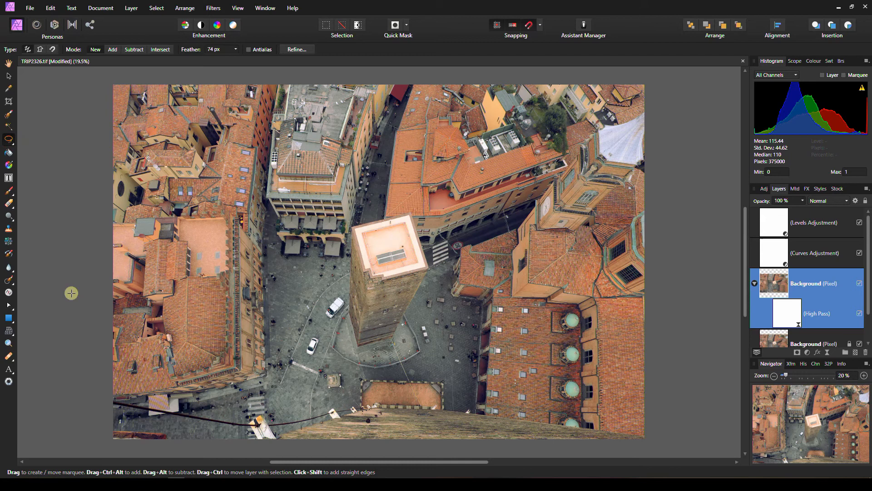
{"action": "mouse_move", "coordinate": [168, 440]}
{"action": "left_mouse_down"}
{"action": "mouse_move", "coordinate": [105, 427]}
{"action": "mouse_move", "coordinate": [125, 445]}
{"action": "mouse_move", "coordinate": [168, 440]}
{"action": "left_mouse_up"}
- Rasterise the sharpened Background layer together with its High Pass filter and inpaint the selected brick fragment
{"action": "right_click", "coordinate": [777, 286]}
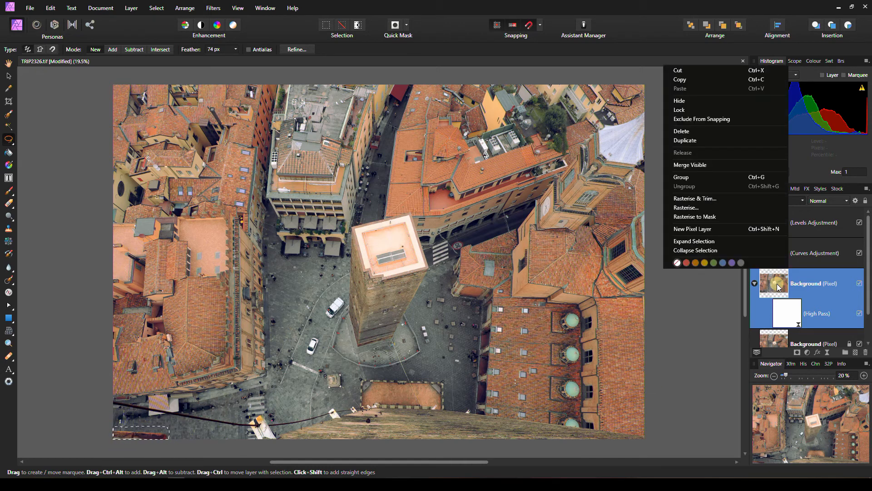
{"action": "left_click", "coordinate": [701, 207]}
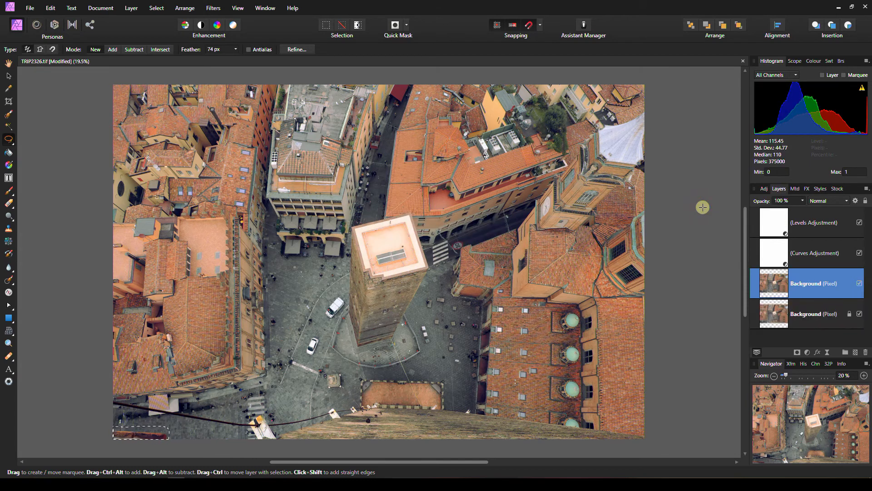
{"action": "left_click", "coordinate": [51, 7]}
{"action": "left_click", "coordinate": [37, 162]}
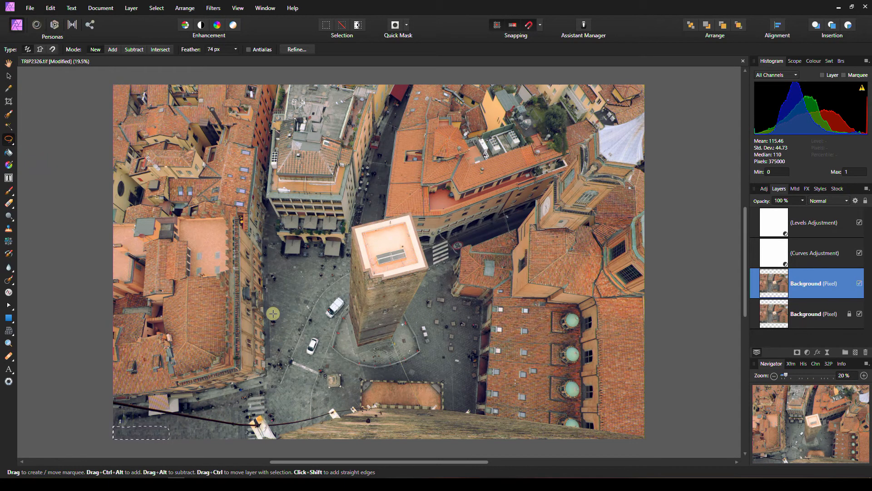
- Select the Levels layer and try a square 1:1 crop of the photo, extending its frame outward from the left edge
{"action": "left_click", "coordinate": [865, 375]}
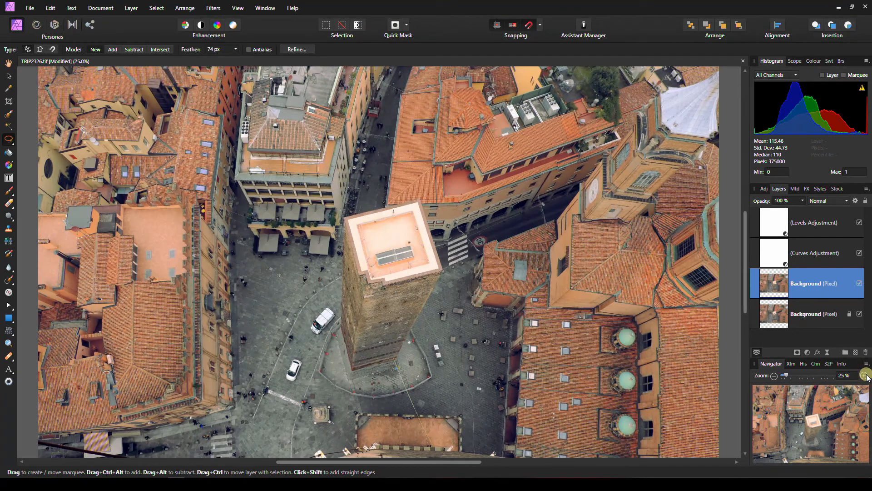
{"action": "left_click", "coordinate": [811, 429]}
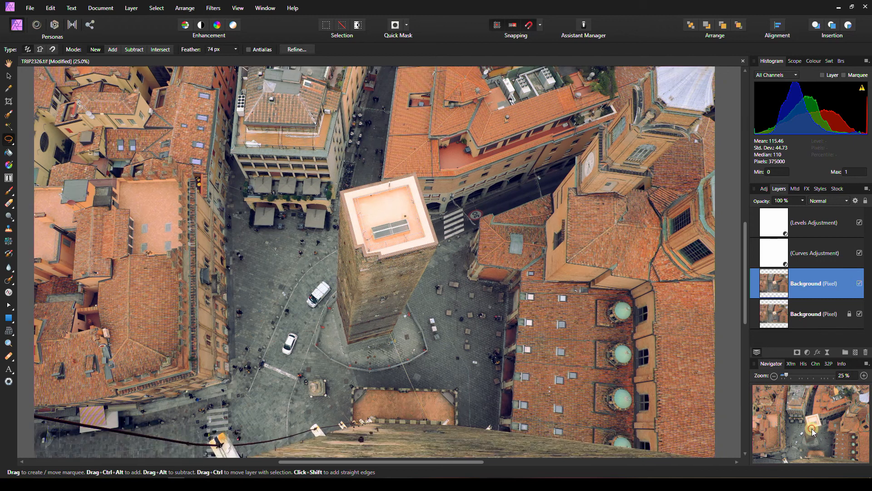
{"action": "left_click_drag", "start_coordinate": [812, 429], "coordinate": [798, 440]}
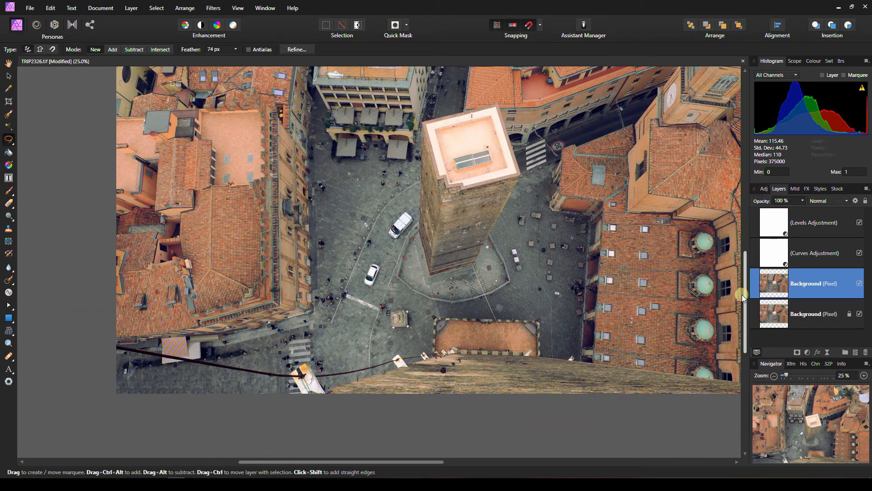
{"action": "left_click", "coordinate": [777, 223]}
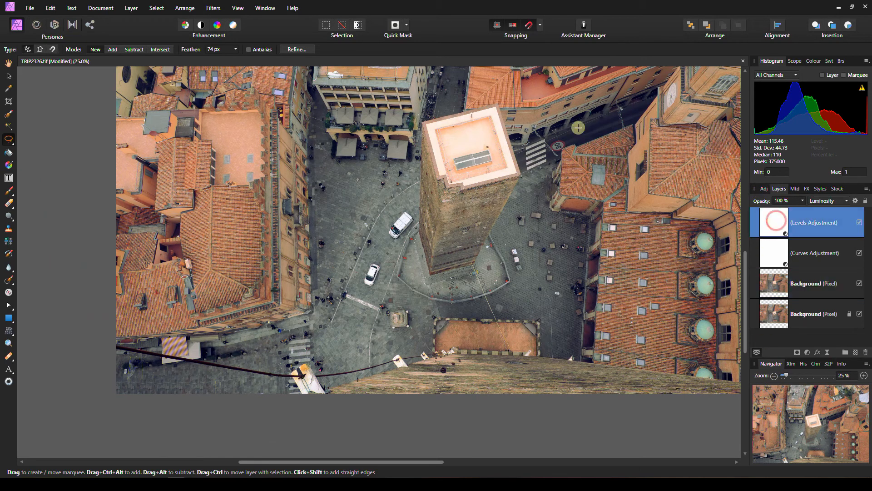
{"action": "left_click", "coordinate": [5, 104]}
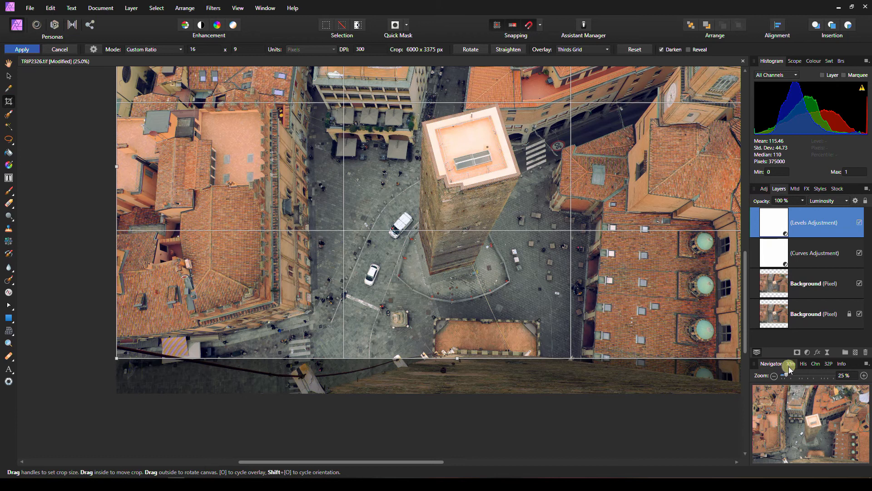
{"action": "left_click", "coordinate": [774, 376]}
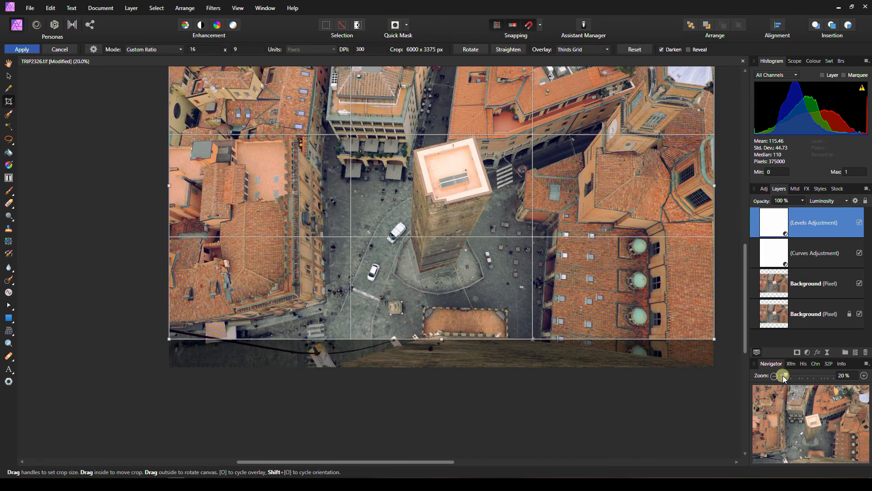
{"action": "left_click", "coordinate": [94, 49]}
{"action": "left_click", "coordinate": [63, 80]}
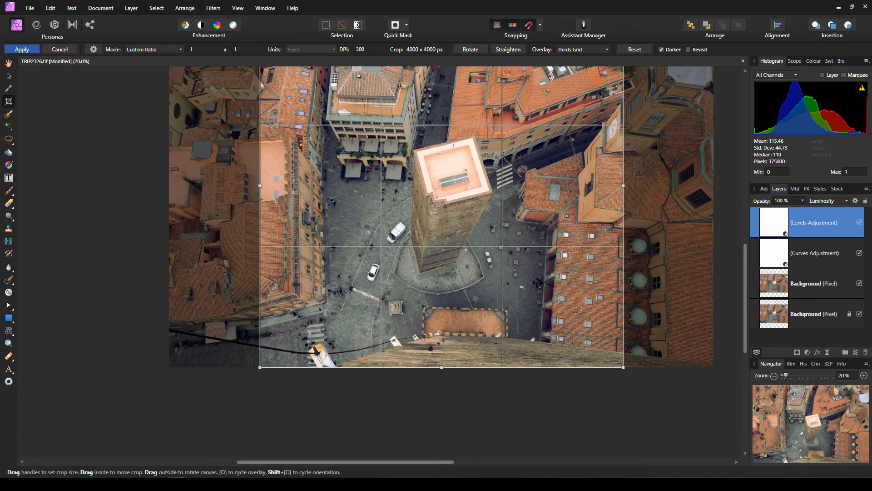
{"action": "left_click_drag", "start_coordinate": [831, 427], "coordinate": [820, 421]}
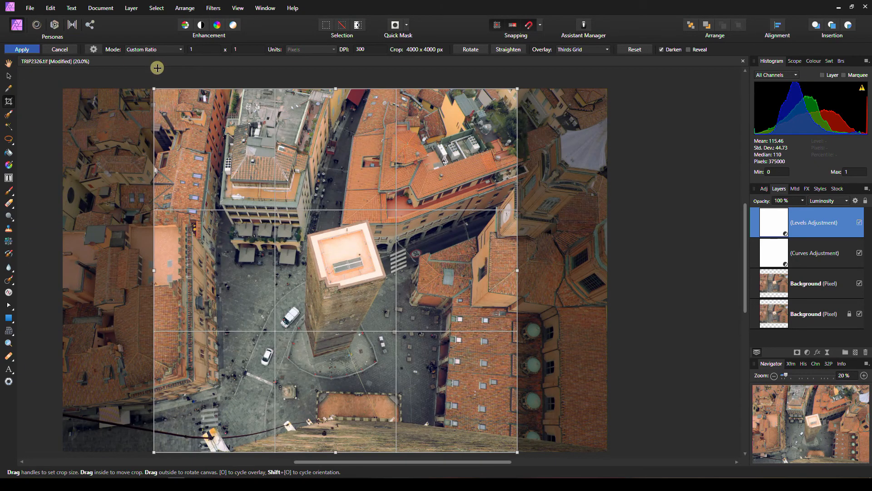
{"action": "left_click_drag", "start_coordinate": [154, 271], "coordinate": [97, 272]}
- Make the crop unconstrained, fit it to the photo's bottom and right edges, trim the left side slightly, and apply at about 5840 × 4000 px
{"action": "left_click", "coordinate": [142, 49]}
{"action": "left_click", "coordinate": [142, 57]}
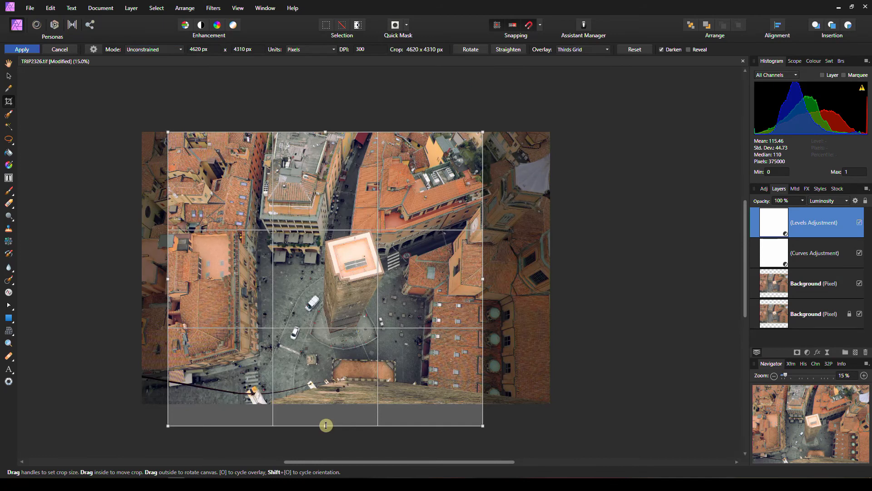
{"action": "left_click_drag", "start_coordinate": [326, 425], "coordinate": [325, 404]}
{"action": "left_click_drag", "start_coordinate": [481, 267], "coordinate": [551, 268]}
{"action": "left_click_drag", "start_coordinate": [168, 268], "coordinate": [153, 268]}
{"action": "key", "text": "Return"}
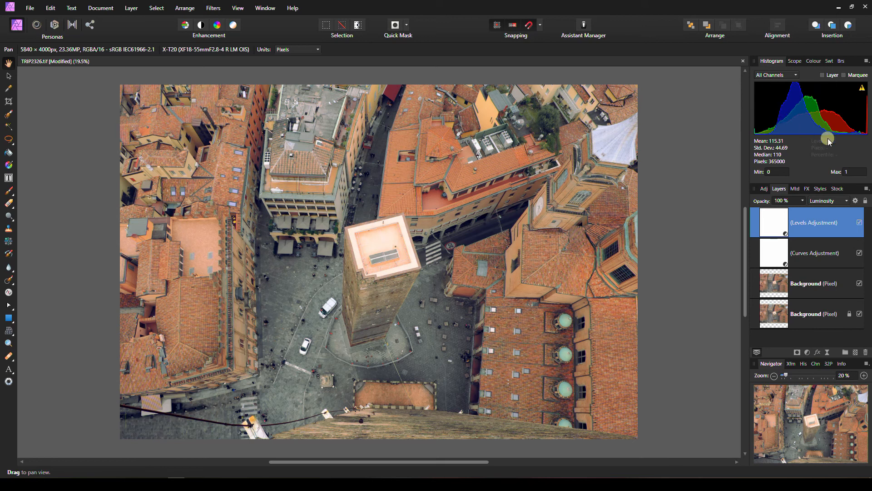
- Examine the cropped photo's tones and colors in the scopes, going from the intensity and RGB waveforms to the vectorscope
{"action": "left_click", "coordinate": [789, 62]}
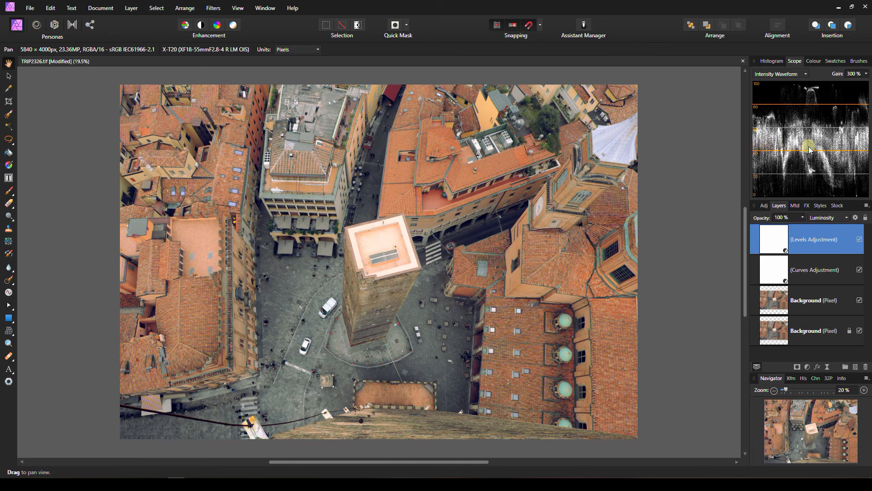
{"action": "left_click", "coordinate": [778, 74]}
{"action": "left_click", "coordinate": [773, 94]}
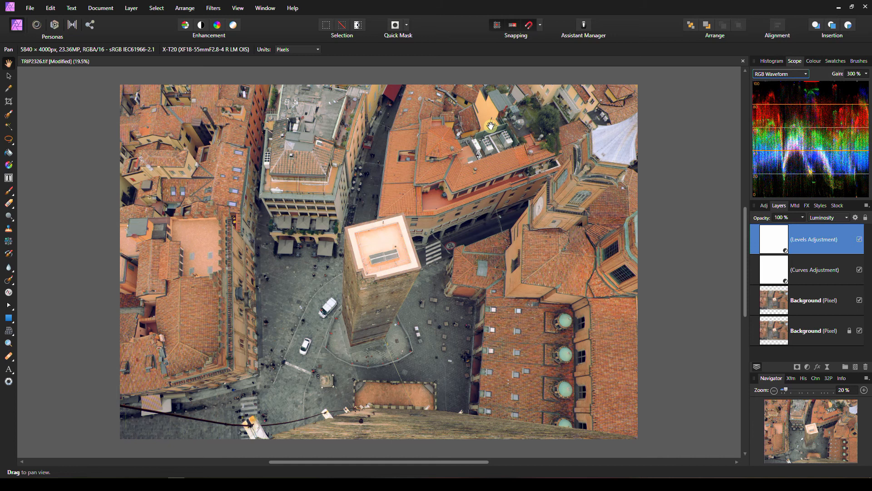
{"action": "left_click", "coordinate": [775, 75]}
{"action": "left_click", "coordinate": [771, 105]}
{"action": "left_click", "coordinate": [765, 73]}
{"action": "left_click", "coordinate": [772, 128]}
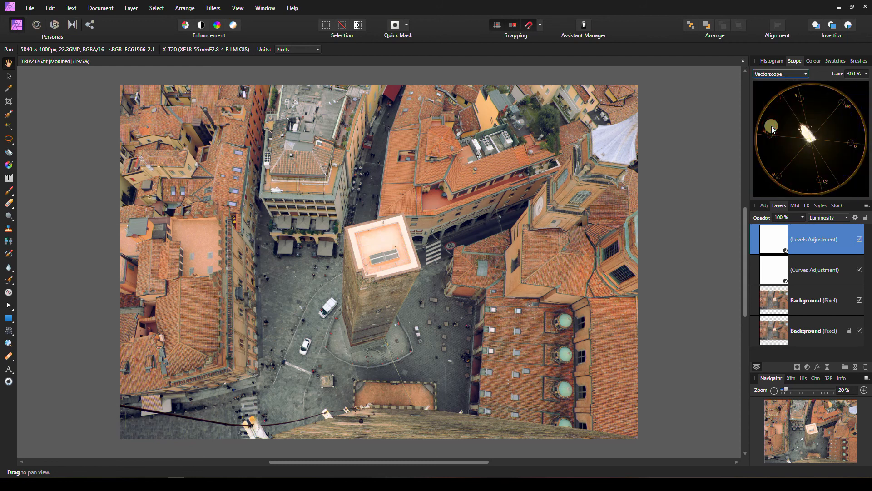